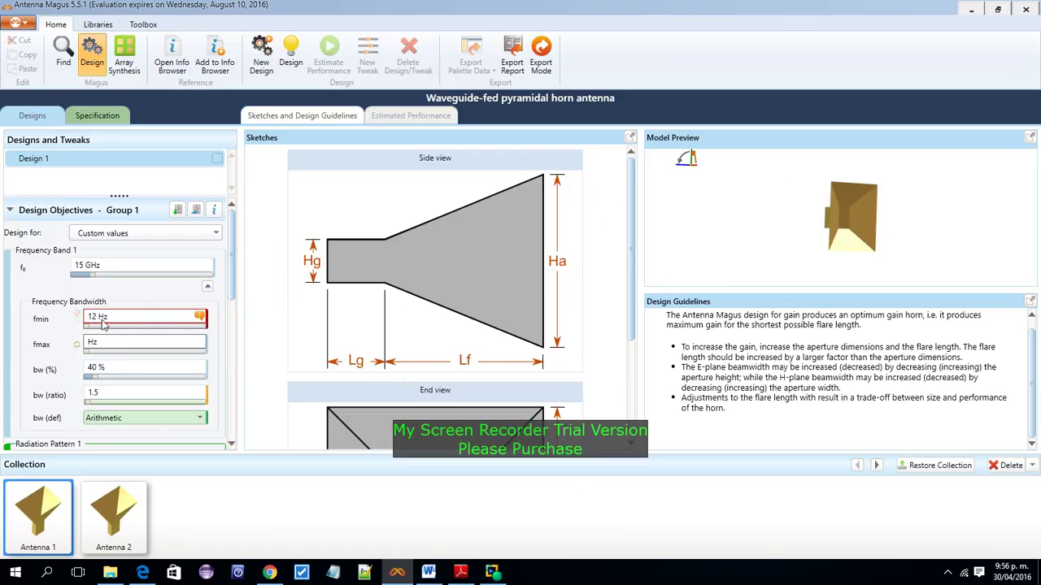
- Set the minimum frequency of the horn's frequency bandwidth to 12 GHz
{"action": "mouse_move", "coordinate": [98, 321]}
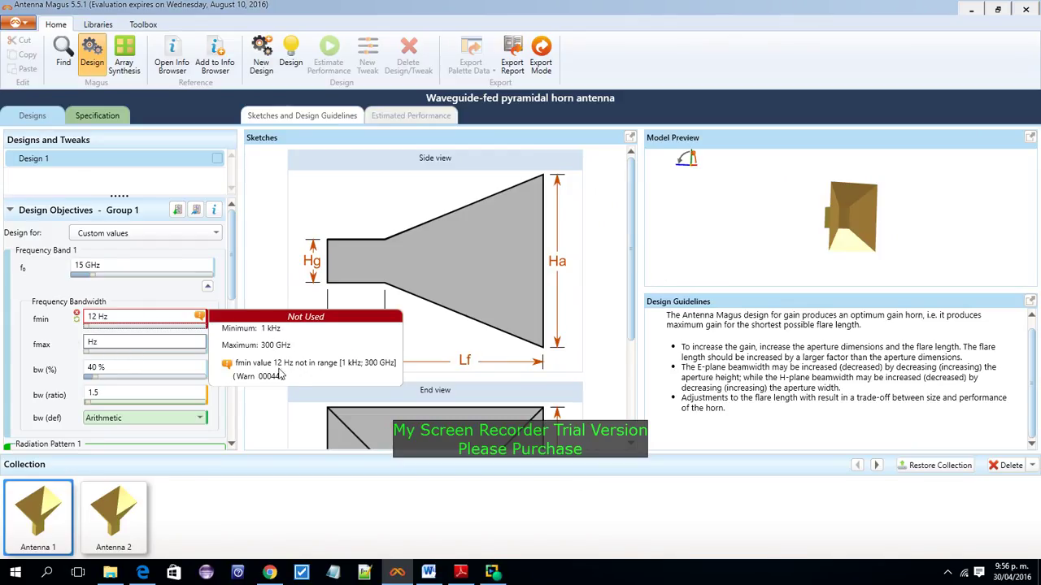
{"action": "left_click", "coordinate": [100, 319]}
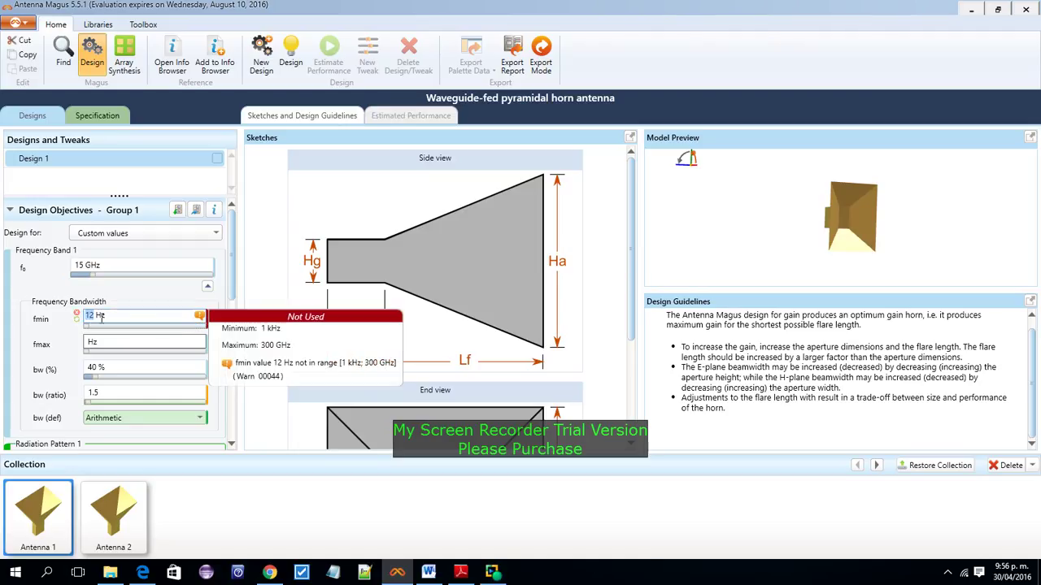
{"action": "left_click", "coordinate": [97, 315]}
{"action": "mouse_move", "coordinate": [134, 371]}
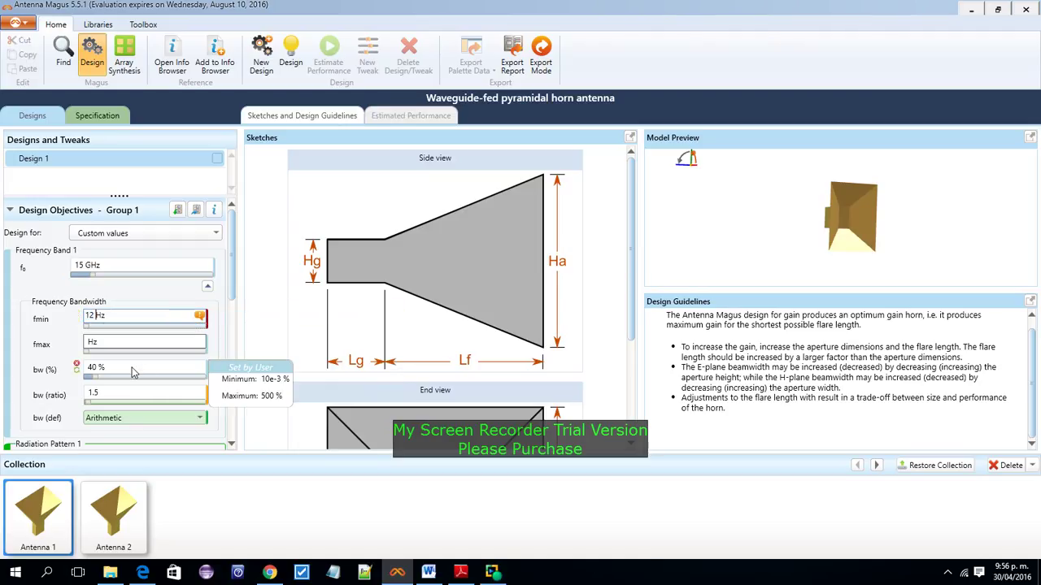
{"action": "type", "text": "G"}
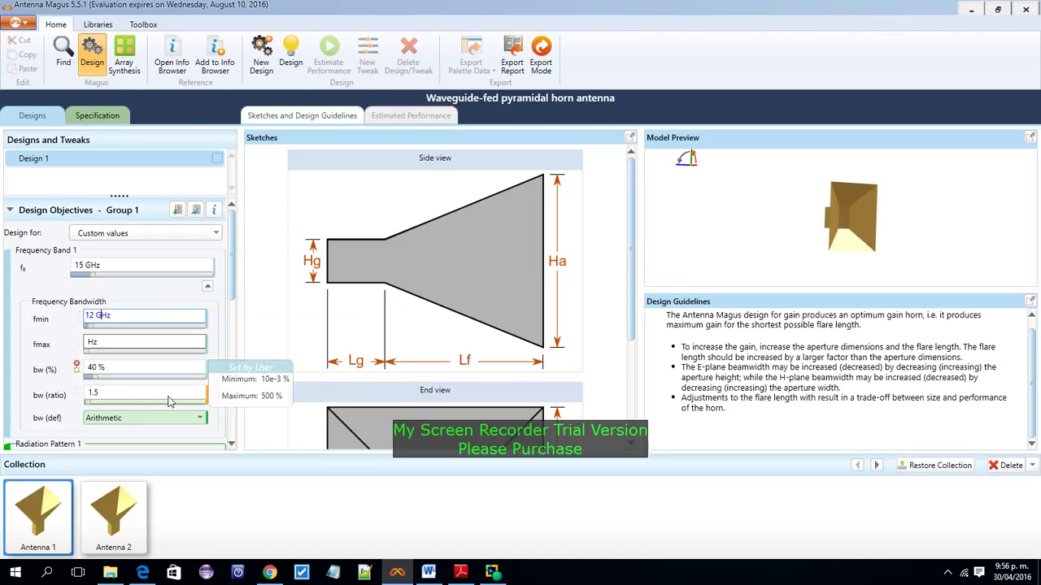
- Enter 18 Hz as the maximum frequency of the frequency bandwidth
{"action": "left_click", "coordinate": [90, 343]}
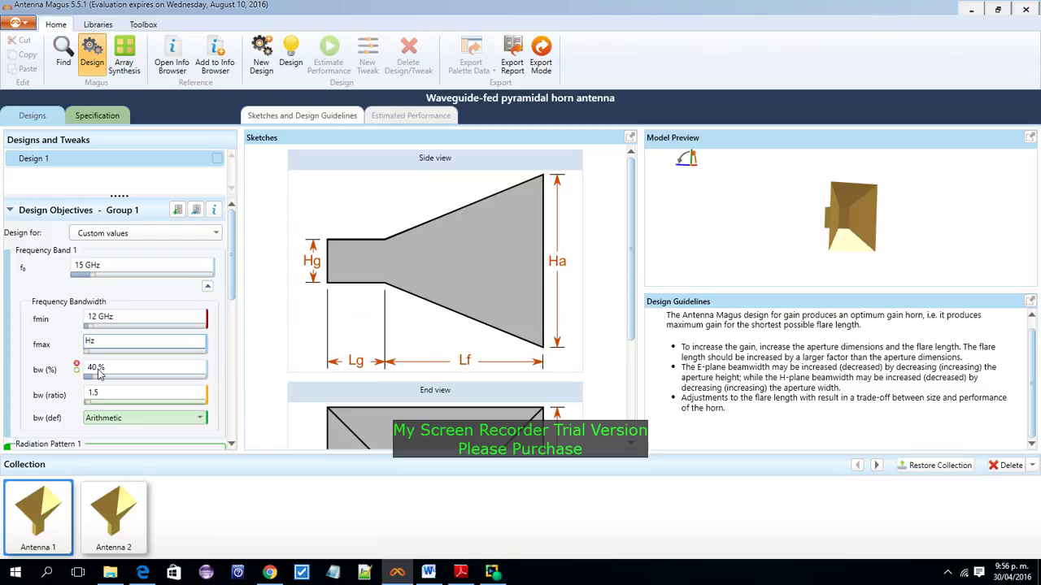
{"action": "mouse_move", "coordinate": [98, 373]}
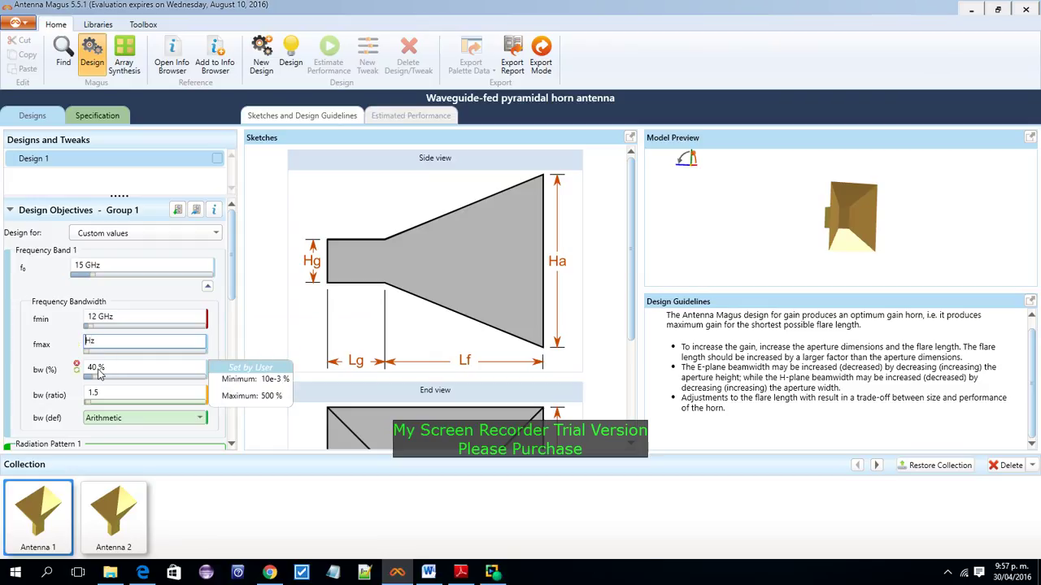
{"action": "type", "text": "18"}
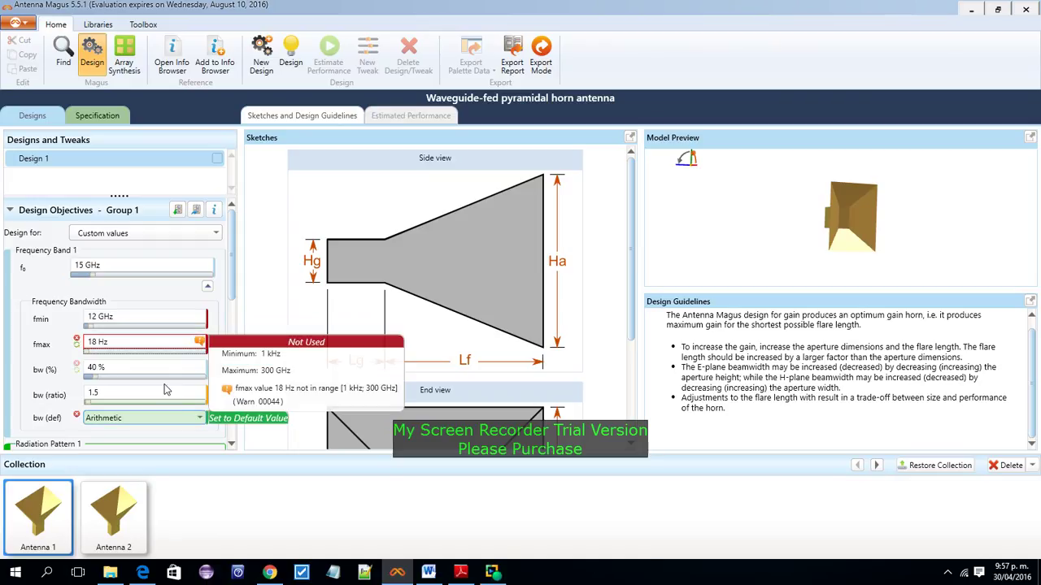
{"action": "key", "text": "Tab"}
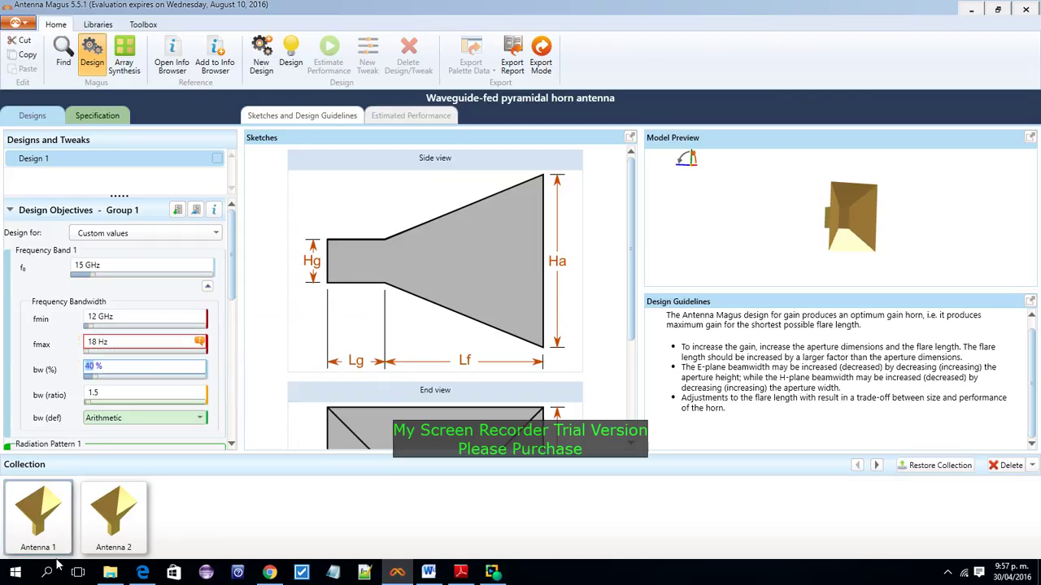
- Check the calculated bandwidth in the Word document, then set the percentage bandwidth in Antenna Magus to 38 %
{"action": "key", "text": "alt+Tab"}
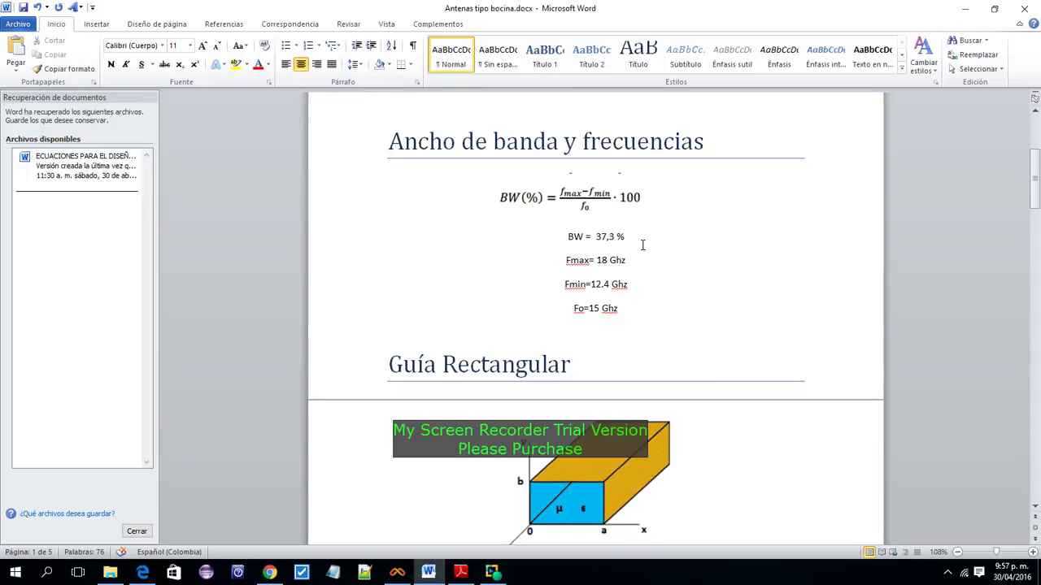
{"action": "left_click", "coordinate": [613, 236]}
{"action": "key", "text": "alt+Tab"}
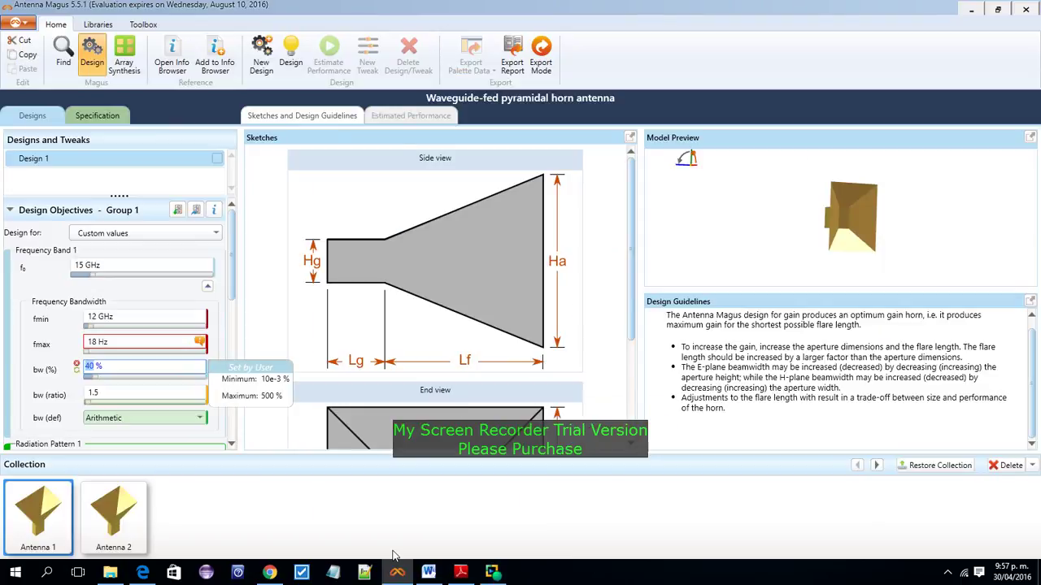
{"action": "type", "text": "38"}
{"action": "key", "text": "Return"}
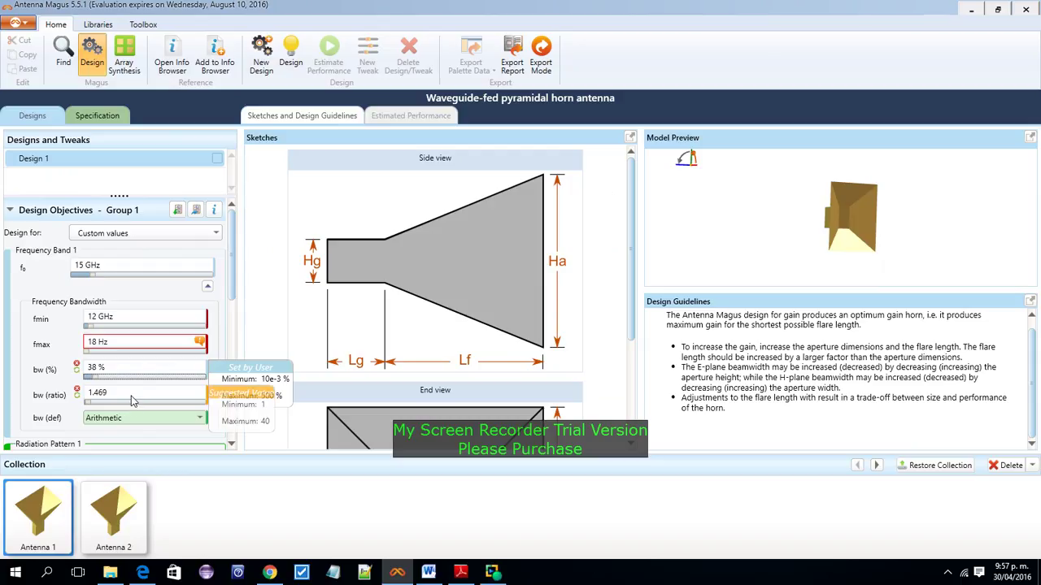
- Change the bandwidth definition to Geometric
{"action": "left_click", "coordinate": [187, 397]}
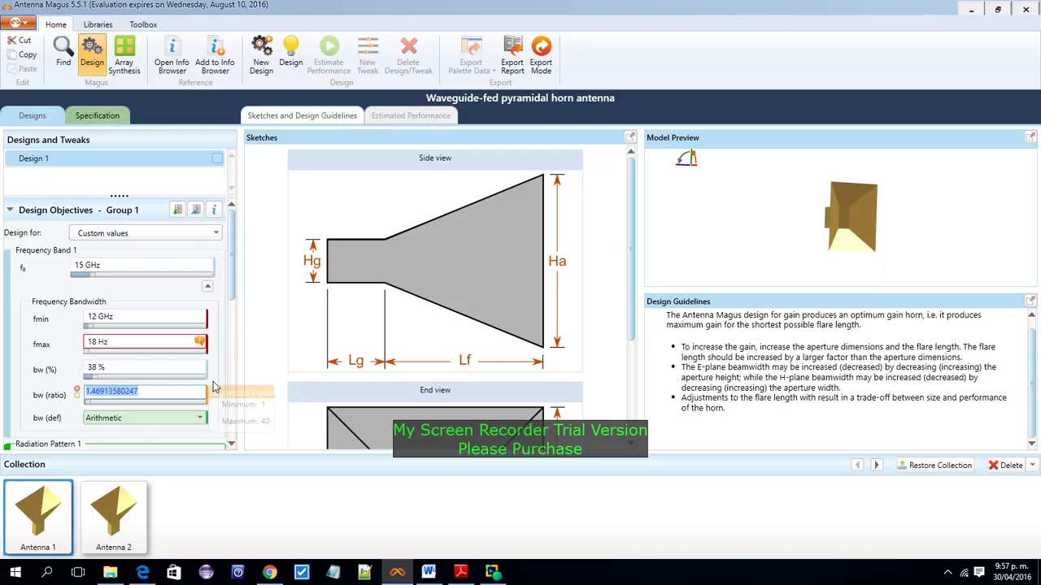
{"action": "left_click", "coordinate": [229, 358]}
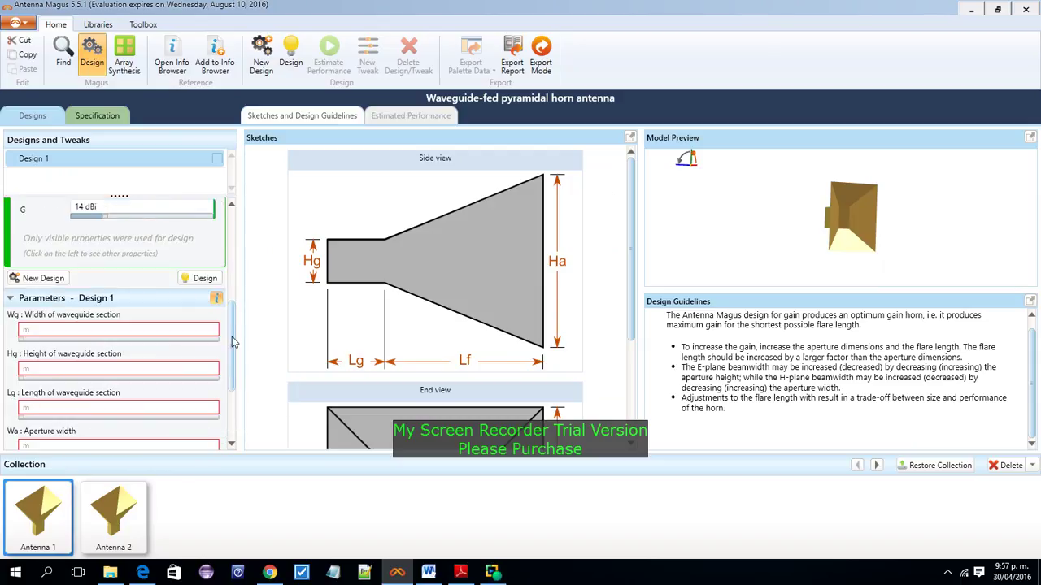
{"action": "left_click_drag", "start_coordinate": [232, 336], "coordinate": [237, 281]}
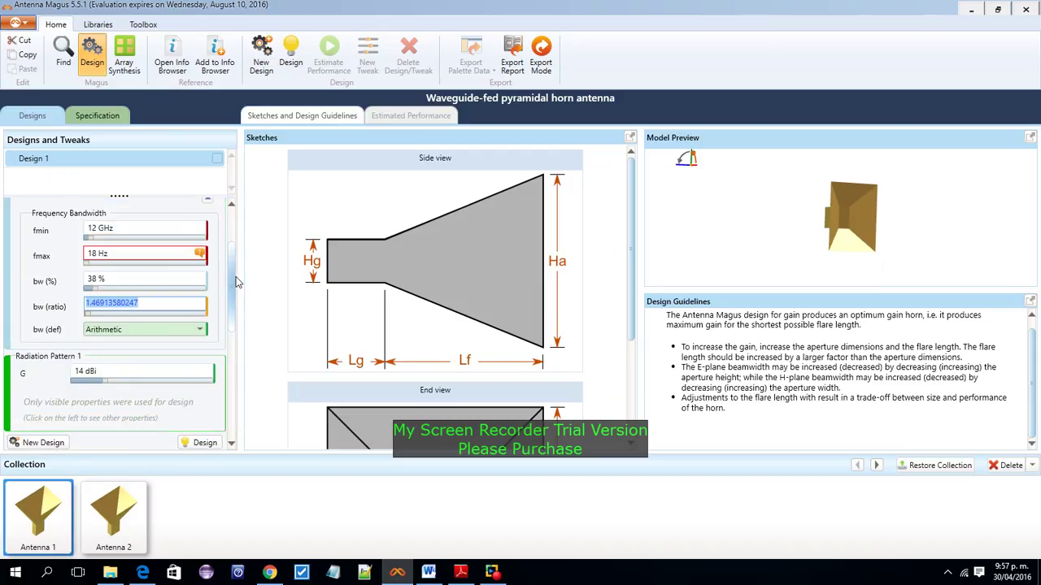
{"action": "left_click", "coordinate": [200, 332]}
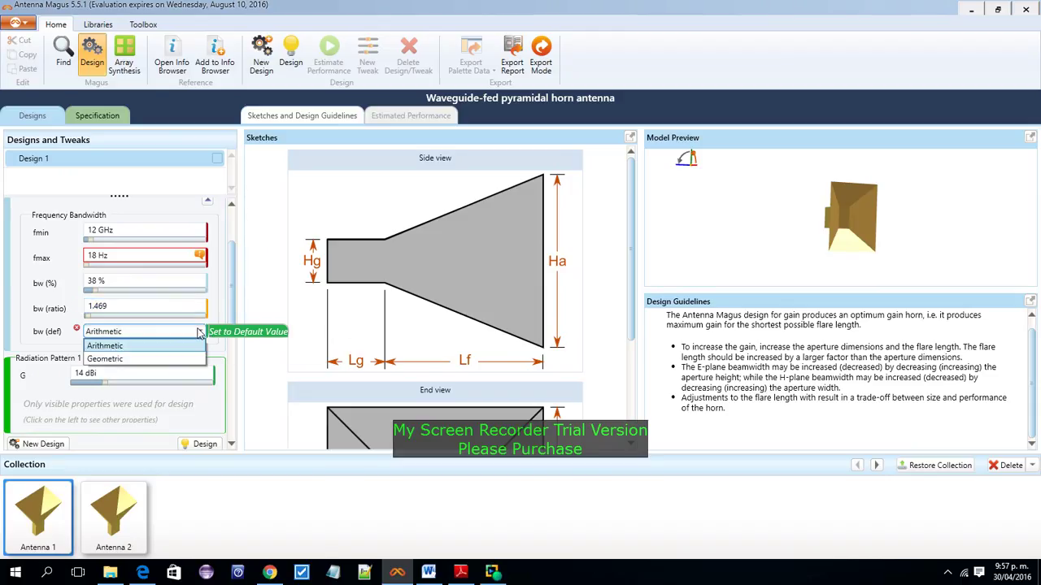
{"action": "left_click", "coordinate": [191, 347]}
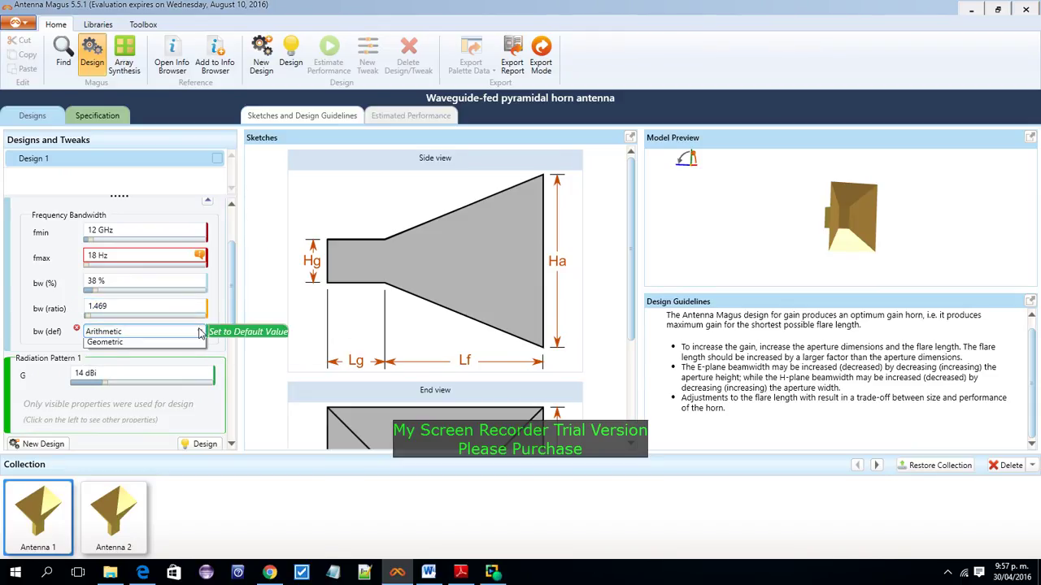
{"action": "left_click", "coordinate": [183, 332]}
{"action": "left_click", "coordinate": [170, 358]}
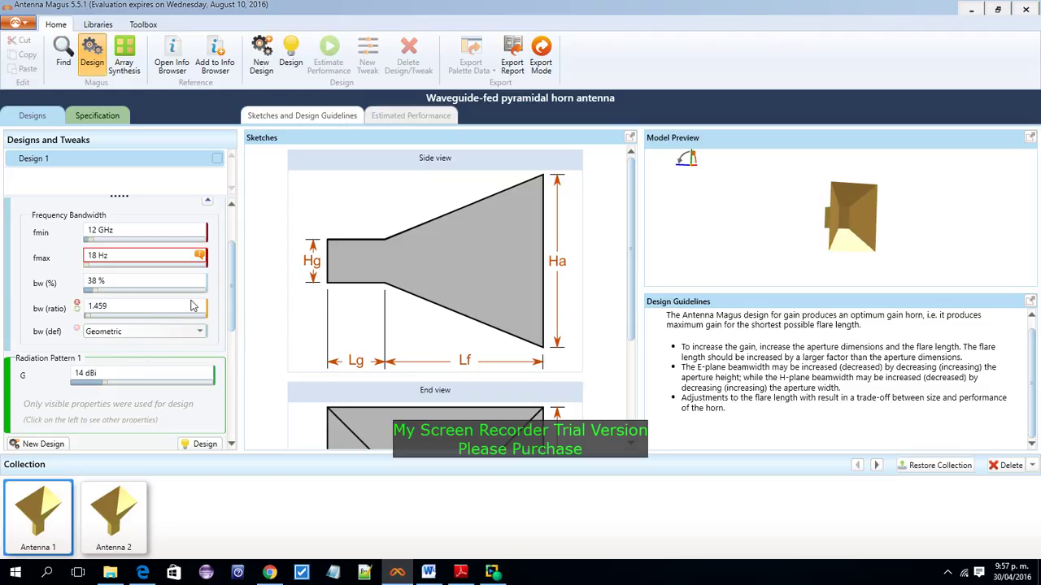
- Correct the maximum frequency's unit so that fmax is 18 GHz
{"action": "left_click_drag", "start_coordinate": [233, 284], "coordinate": [234, 268]}
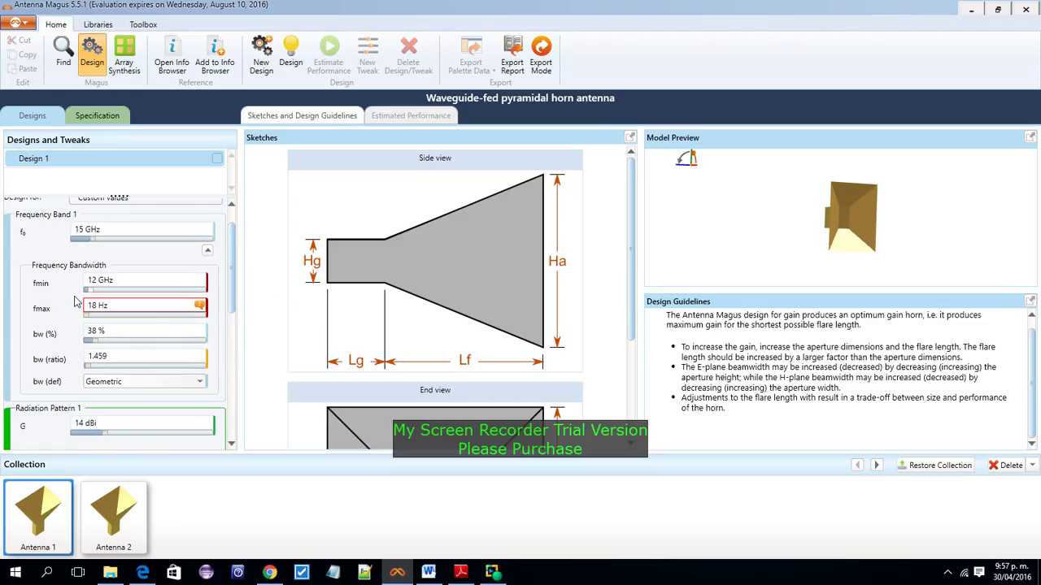
{"action": "mouse_move", "coordinate": [198, 308]}
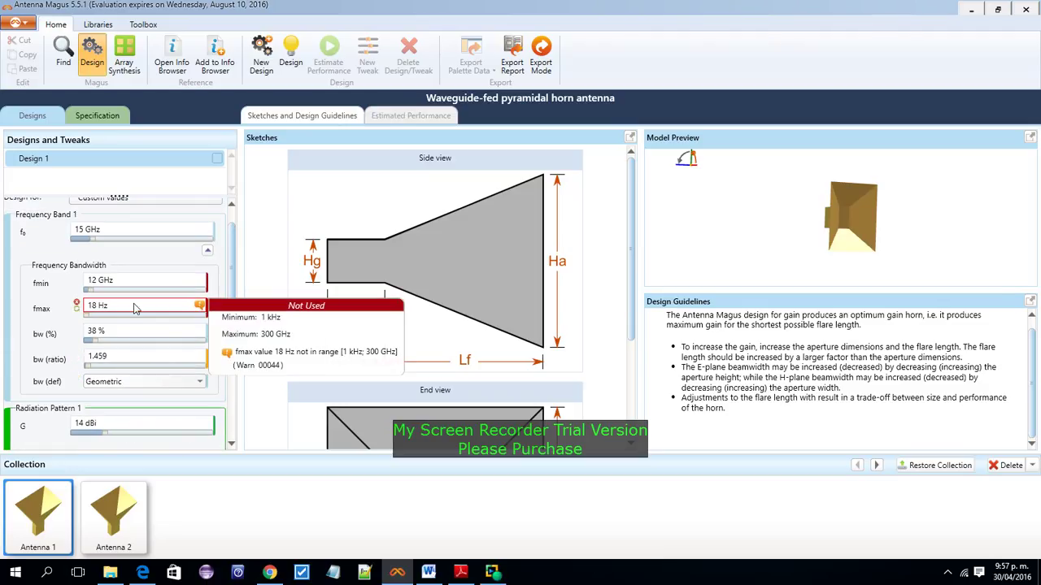
{"action": "double_click", "coordinate": [101, 306]}
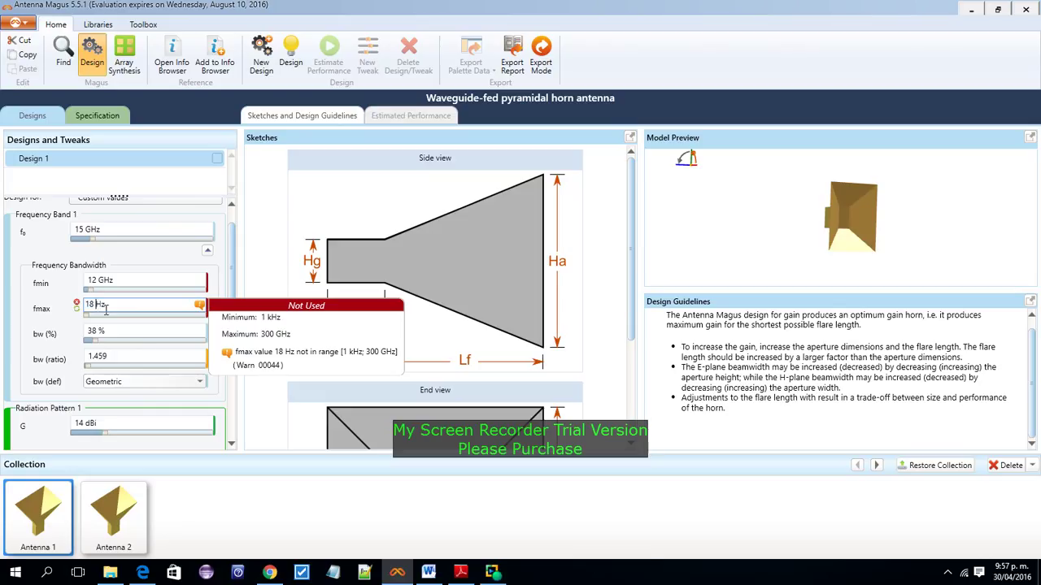
{"action": "type", "text": "G"}
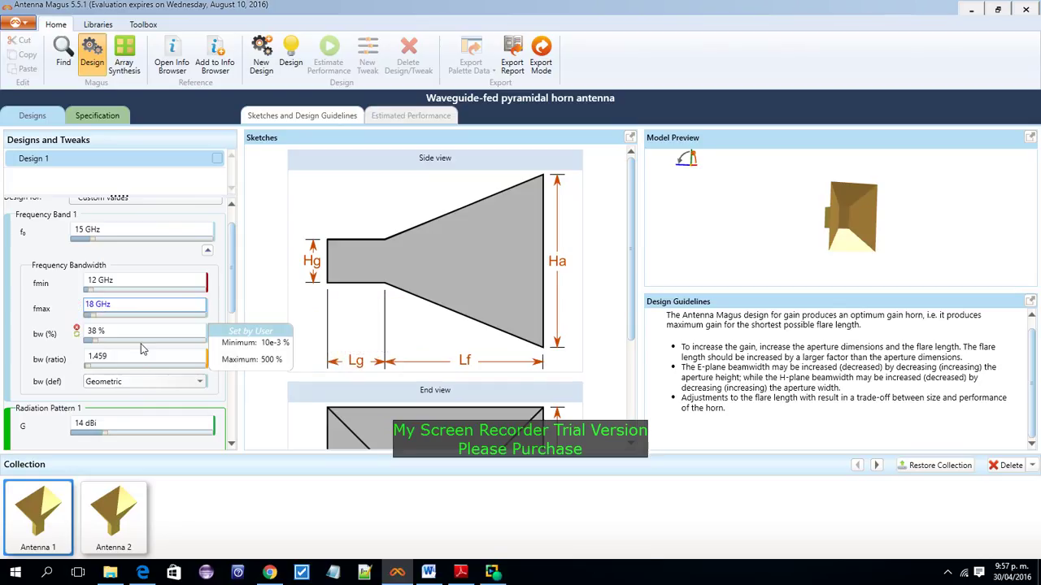
{"action": "key", "text": "Return"}
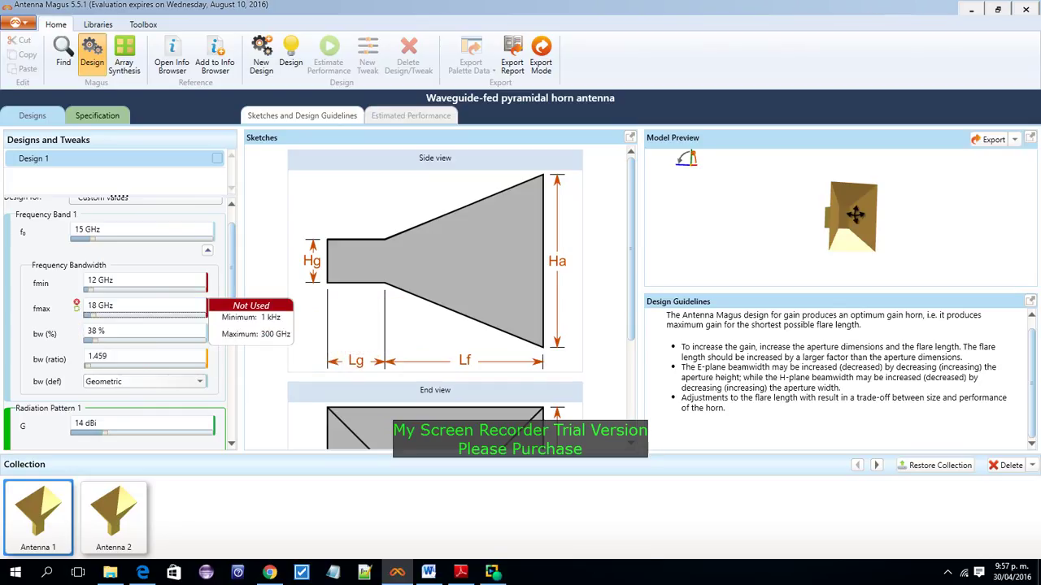
- Review the side and end view sketches, then run the design to calculate the horn's dimensions from the entered objectives
{"action": "left_click_drag", "start_coordinate": [855, 214], "coordinate": [925, 202]}
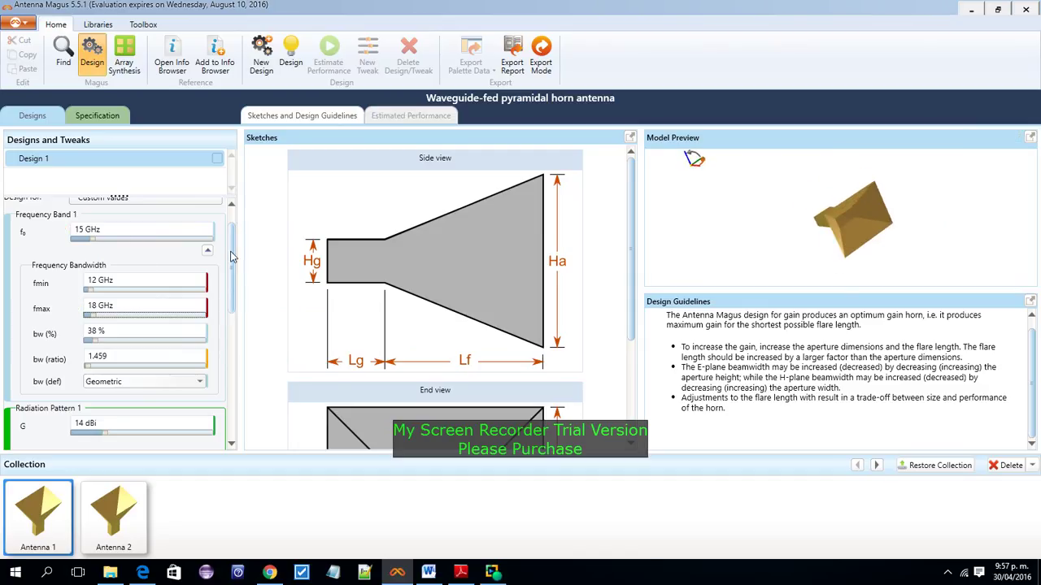
{"action": "left_click_drag", "start_coordinate": [231, 257], "coordinate": [231, 336]}
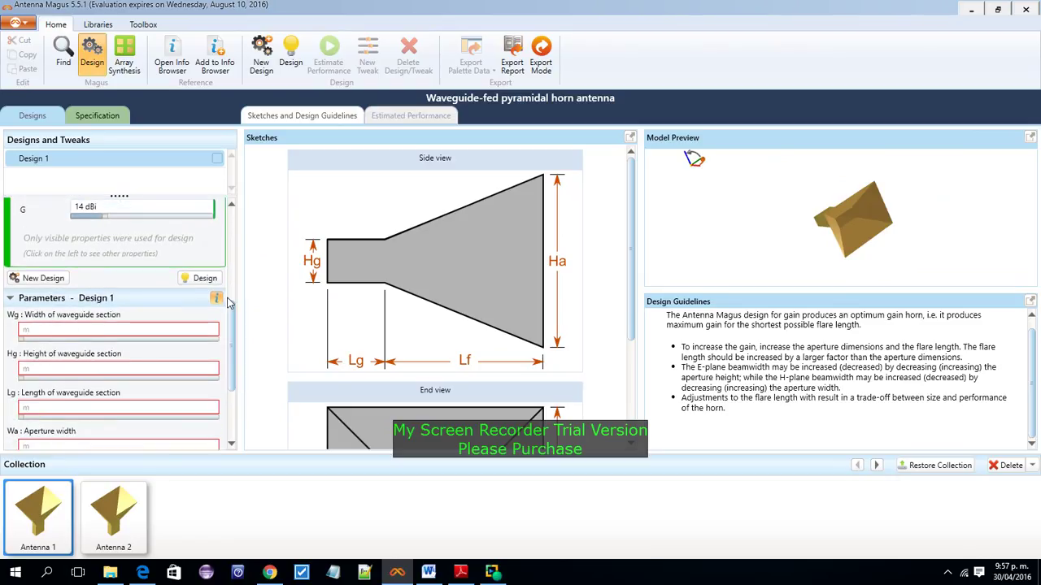
{"action": "mouse_move", "coordinate": [372, 305]}
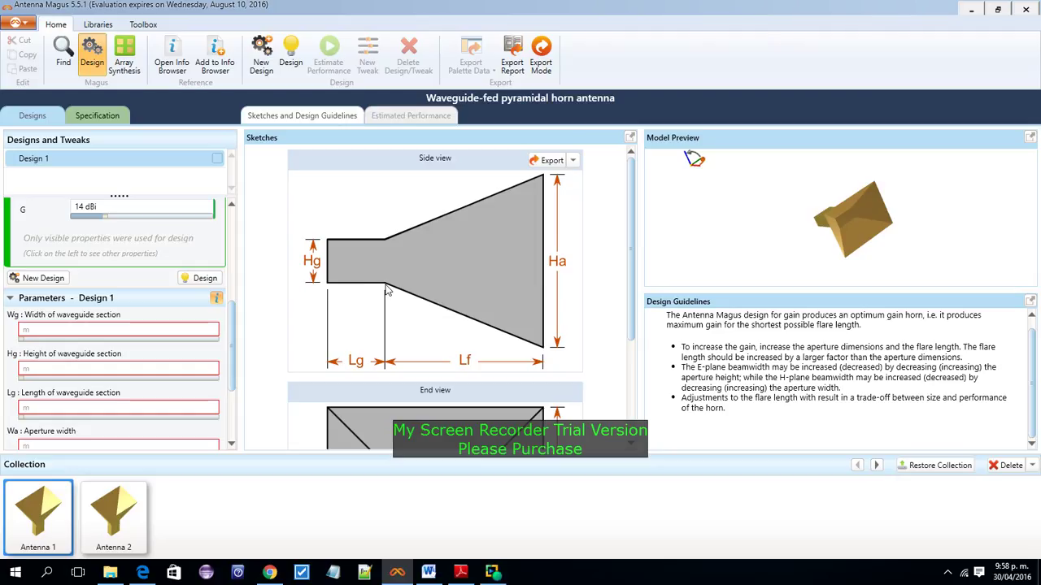
{"action": "scroll", "coordinate": [629, 228], "scroll_direction": "down", "scroll_amount": 3}
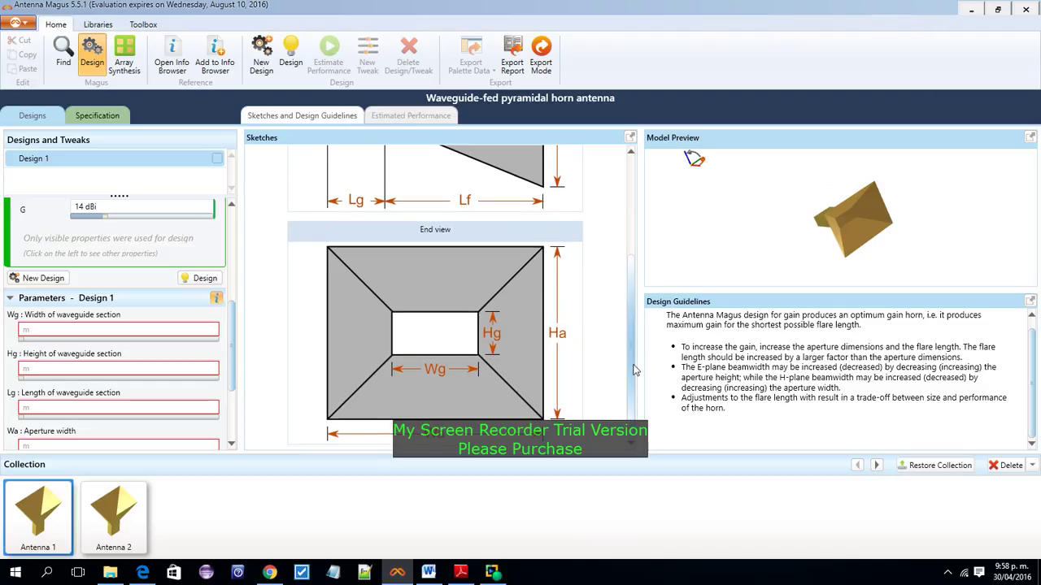
{"action": "left_click_drag", "start_coordinate": [632, 365], "coordinate": [634, 360]}
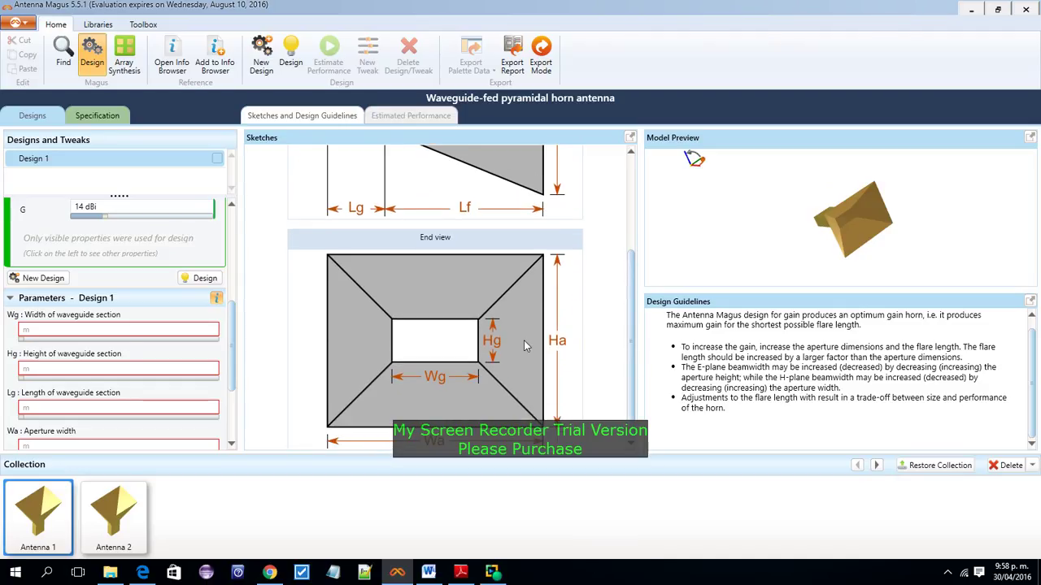
{"action": "left_click", "coordinate": [197, 281]}
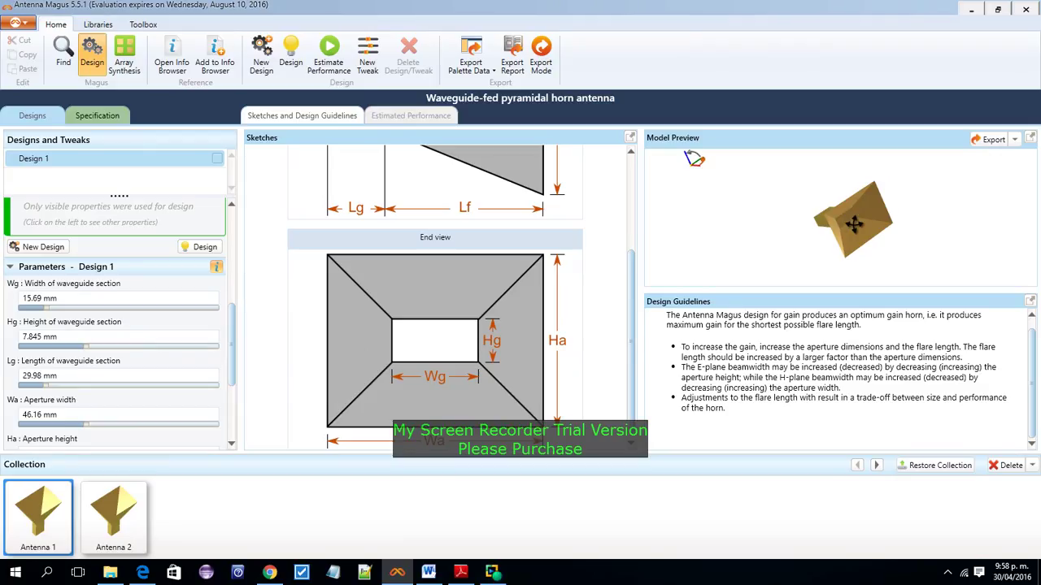
- Examine the horn model from several angles and compare its calculated parameters with the design objectives and dimension sketches
{"action": "left_click_drag", "start_coordinate": [854, 225], "coordinate": [786, 235]}
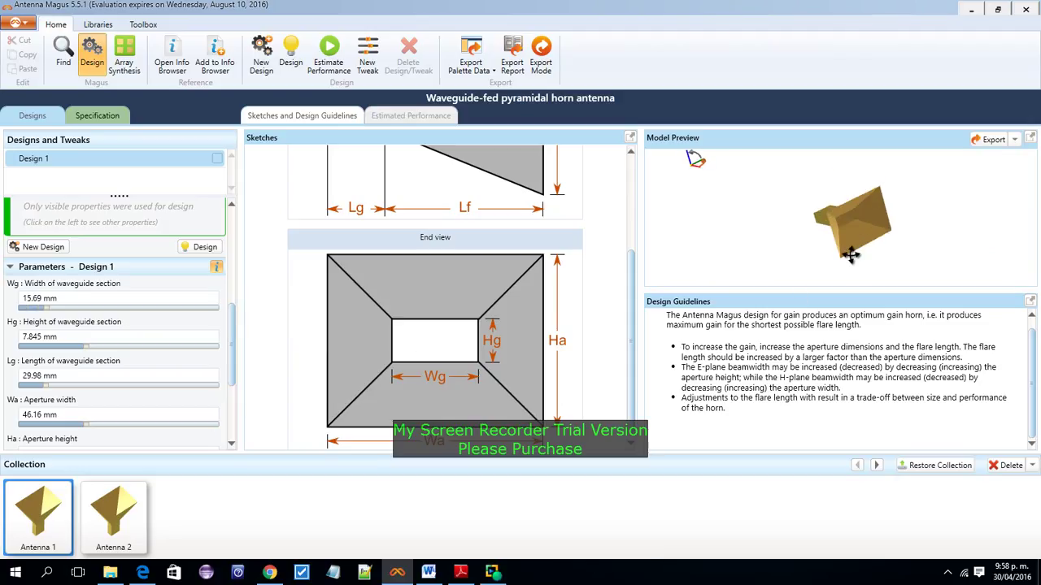
{"action": "left_click_drag", "start_coordinate": [794, 238], "coordinate": [881, 255]}
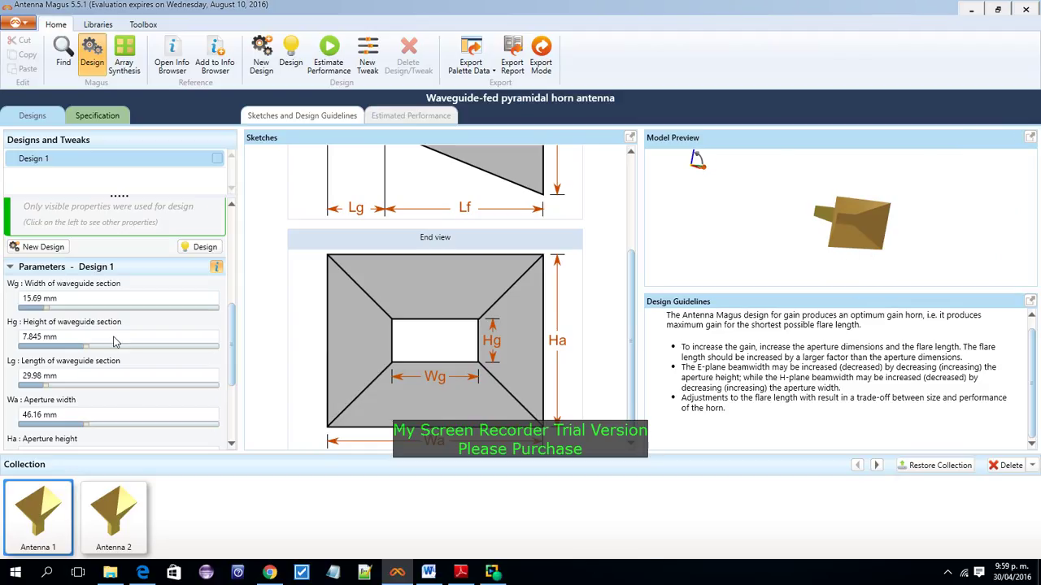
{"action": "mouse_move", "coordinate": [91, 303]}
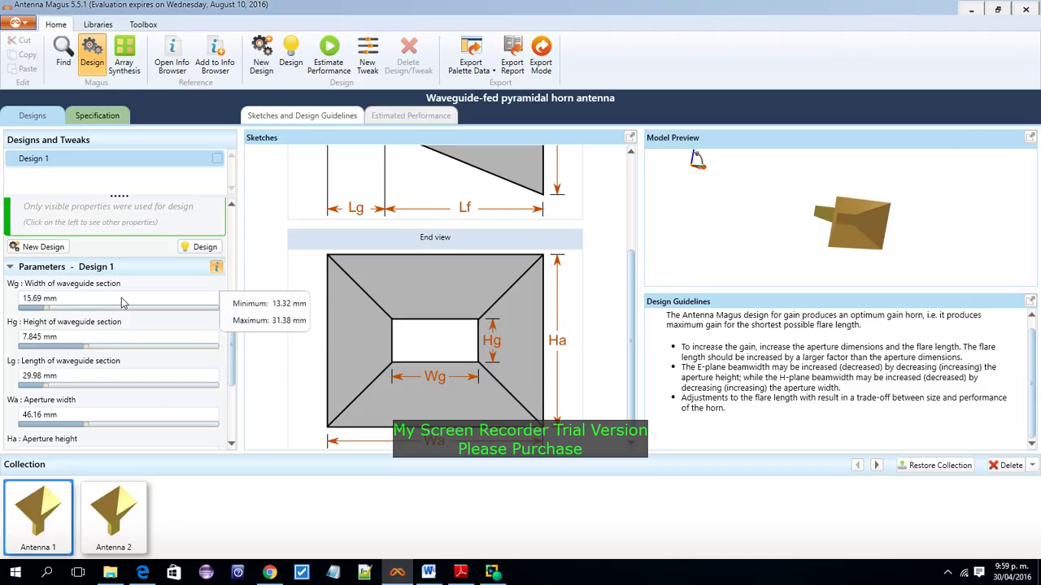
{"action": "left_click_drag", "start_coordinate": [235, 348], "coordinate": [242, 254]}
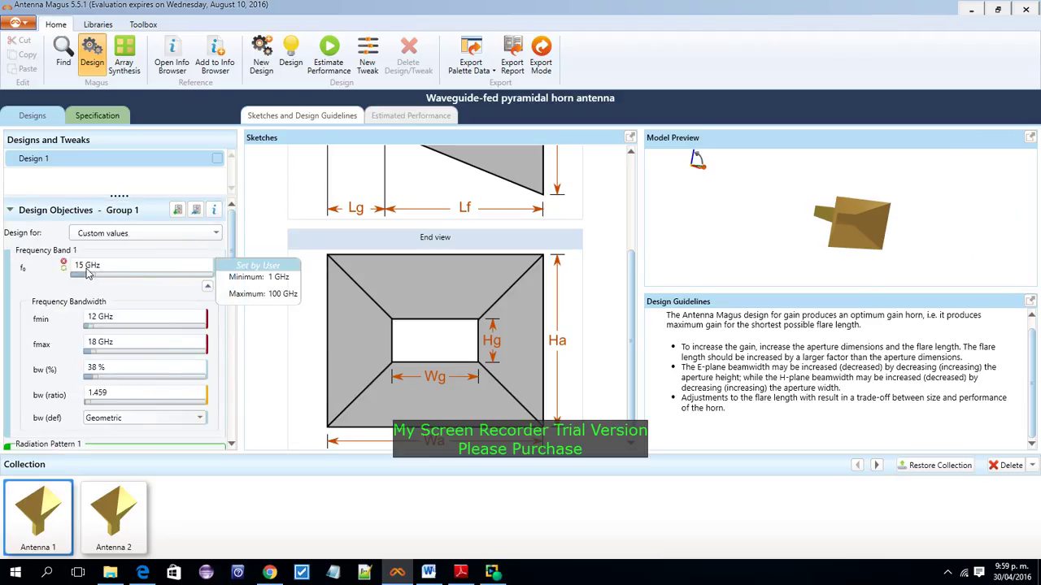
{"action": "left_click_drag", "start_coordinate": [236, 234], "coordinate": [216, 333]}
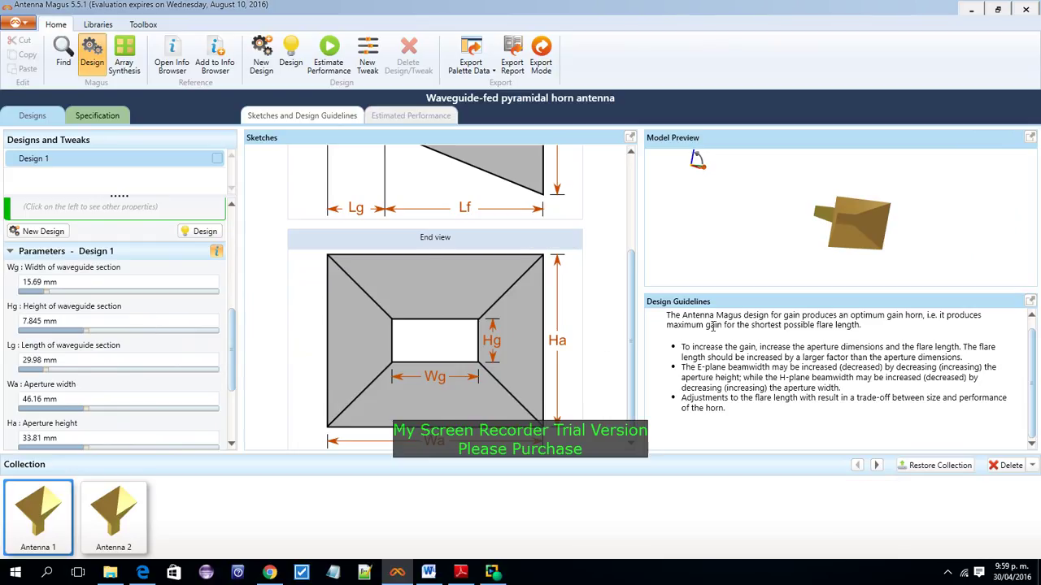
{"action": "mouse_move", "coordinate": [629, 350]}
{"action": "left_mouse_down"}
{"action": "mouse_move", "coordinate": [639, 274]}
{"action": "mouse_move", "coordinate": [640, 286]}
{"action": "left_mouse_up"}
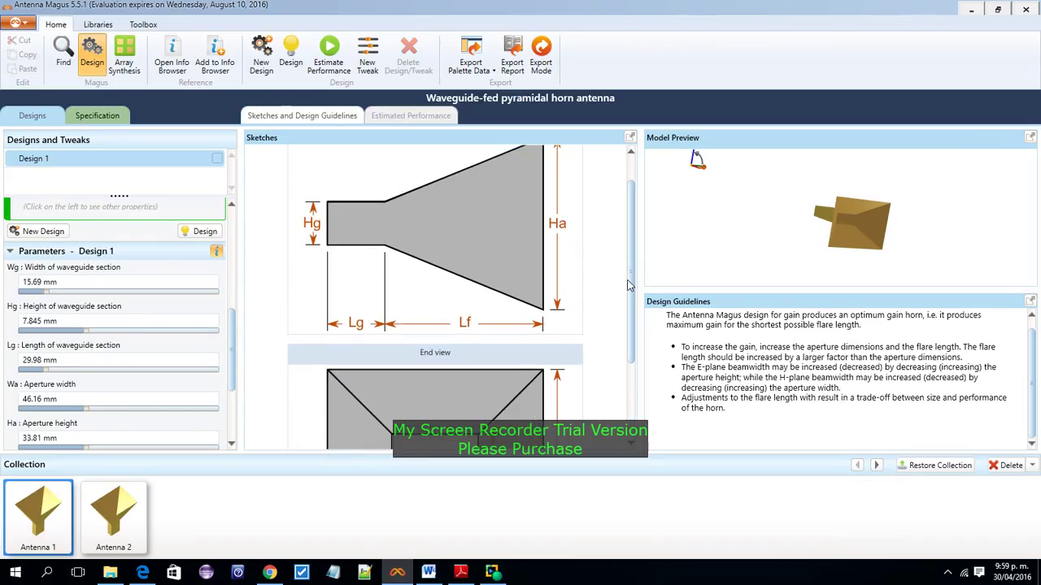
{"action": "left_click_drag", "start_coordinate": [804, 251], "coordinate": [946, 249]}
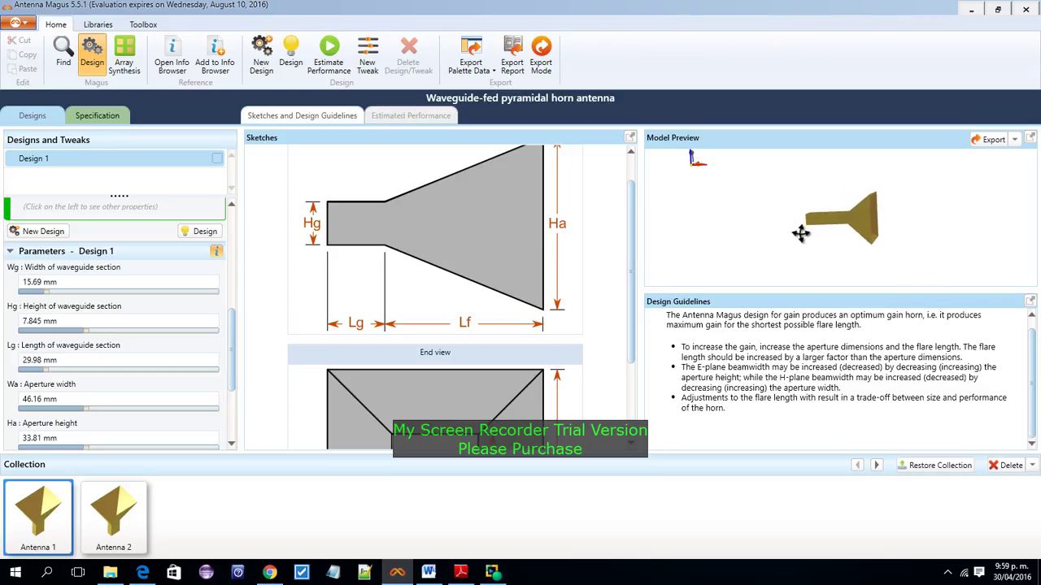
- Review the horn's calculated waveguide, aperture and flare dimensions against the side and end view sketches and the design objectives
{"action": "left_click_drag", "start_coordinate": [803, 232], "coordinate": [806, 221]}
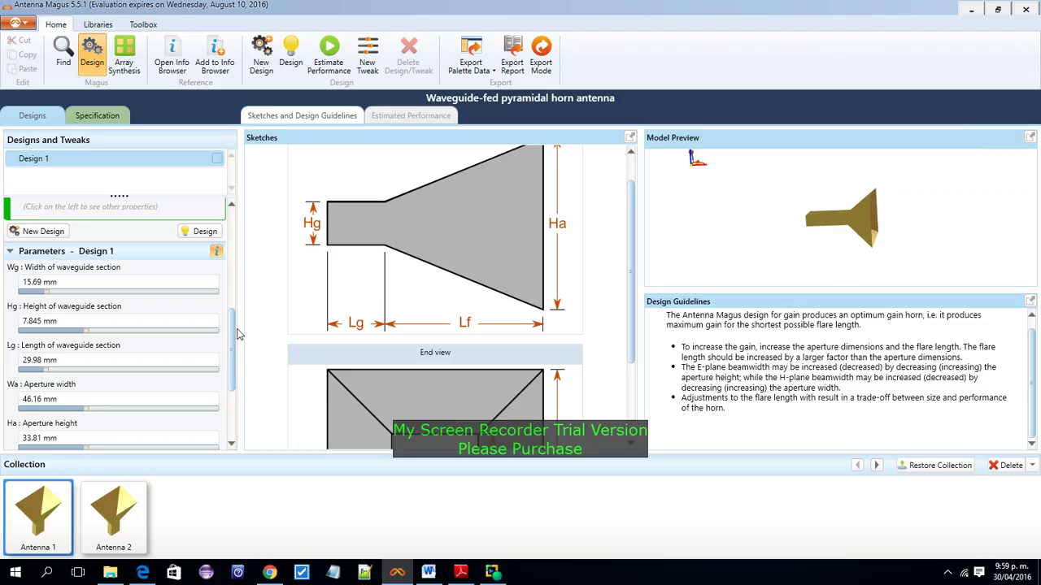
{"action": "left_click_drag", "start_coordinate": [232, 327], "coordinate": [233, 355]}
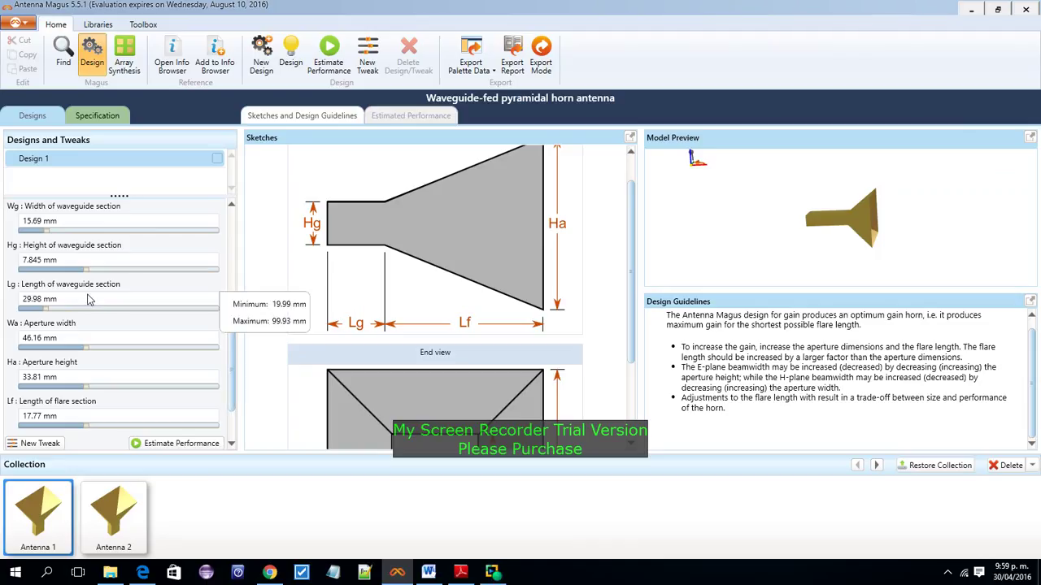
{"action": "mouse_move", "coordinate": [36, 309]}
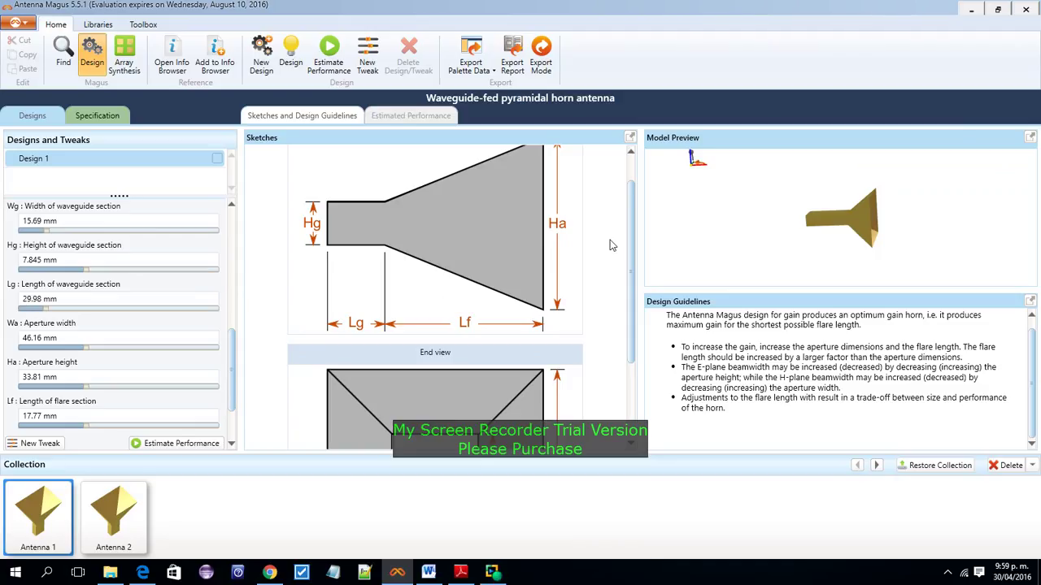
{"action": "scroll", "coordinate": [626, 341], "scroll_direction": "down", "scroll_amount": 3}
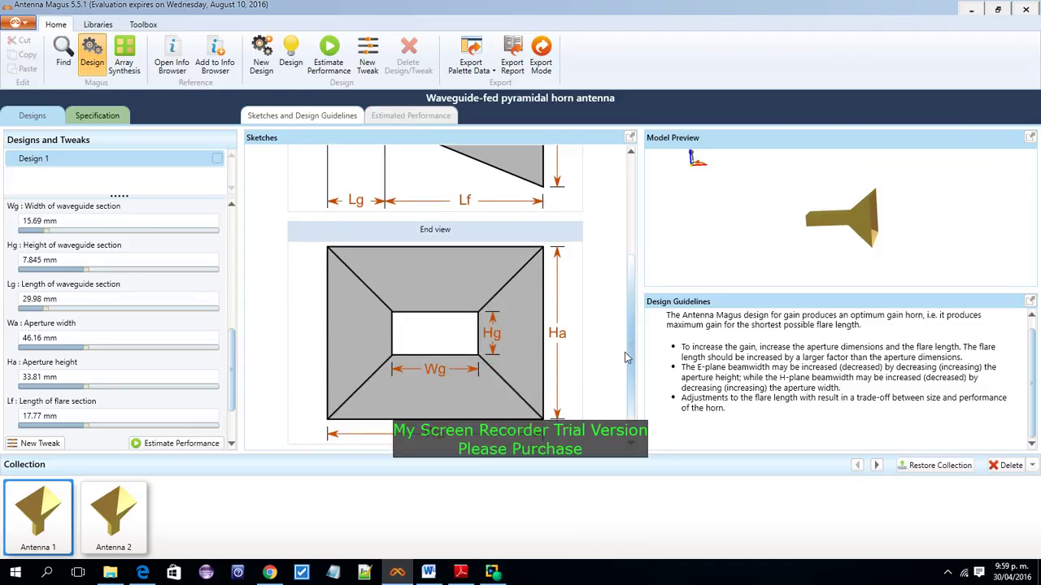
{"action": "scroll", "coordinate": [625, 352], "scroll_direction": "up", "scroll_amount": 4}
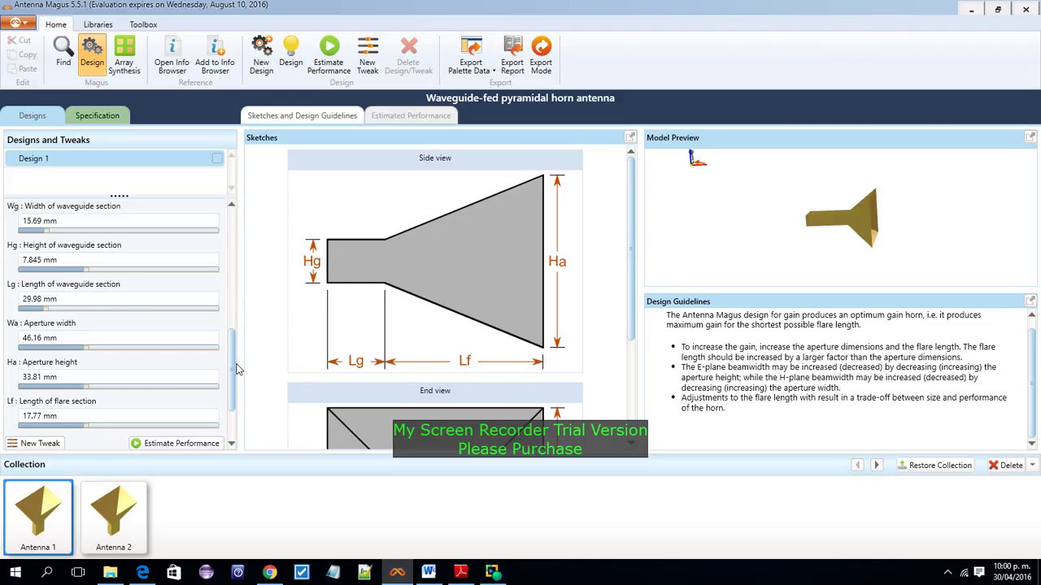
{"action": "mouse_move", "coordinate": [233, 372]}
{"action": "left_mouse_down"}
{"action": "mouse_move", "coordinate": [230, 415]}
{"action": "mouse_move", "coordinate": [235, 355]}
{"action": "left_mouse_up"}
{"action": "left_click_drag", "start_coordinate": [238, 278], "coordinate": [241, 240]}
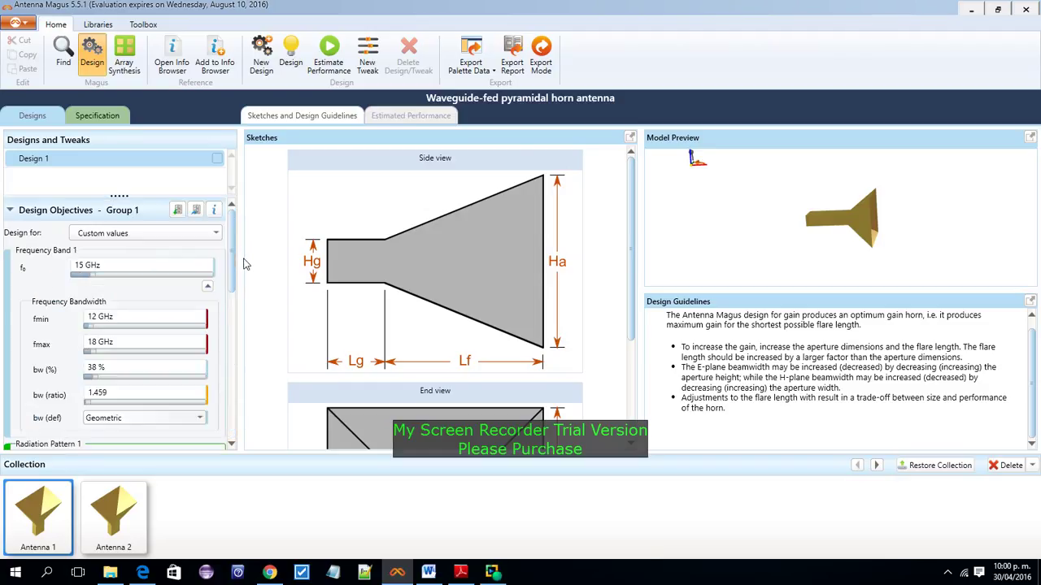
{"action": "mouse_move", "coordinate": [230, 251]}
{"action": "left_mouse_down"}
{"action": "mouse_move", "coordinate": [231, 265]}
{"action": "mouse_move", "coordinate": [233, 248]}
{"action": "left_mouse_up"}
- Rename the antenna's local specification to "Antena tipo bocina by" followed by the author's first name
{"action": "left_click", "coordinate": [112, 121]}
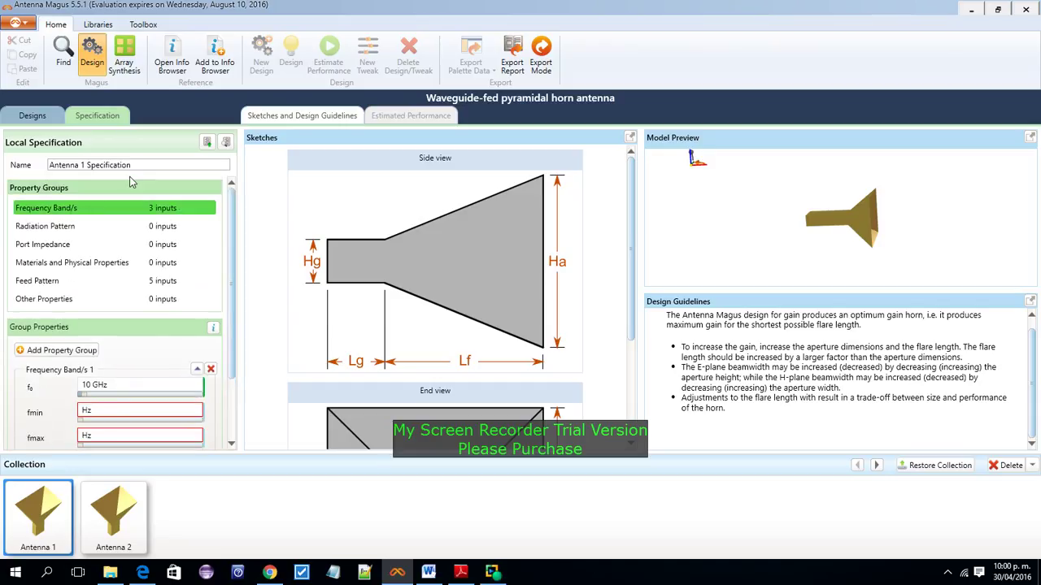
{"action": "left_click_drag", "start_coordinate": [142, 167], "coordinate": [17, 163]}
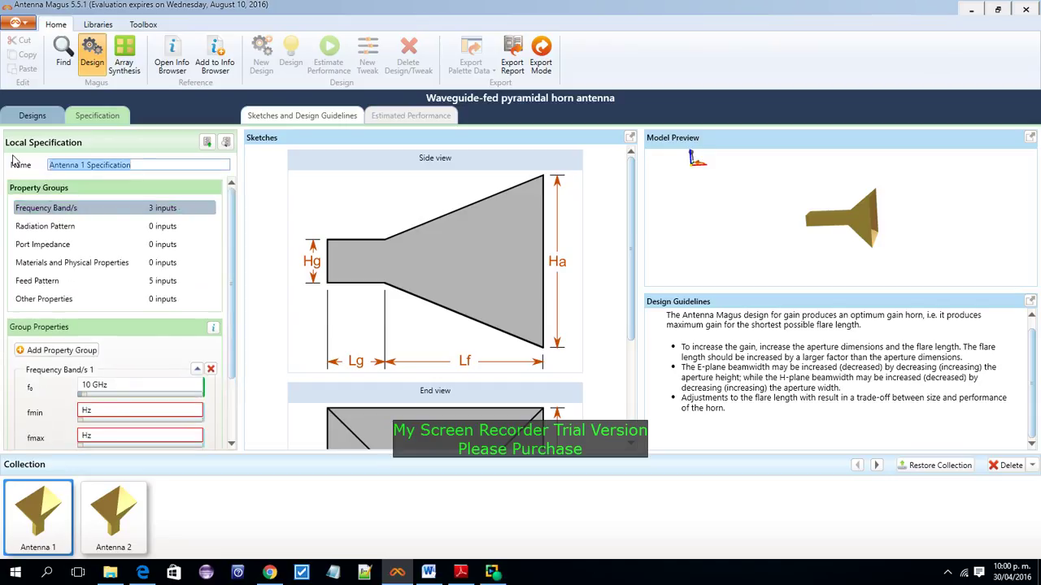
{"action": "type", "text": "Antena tipo bocina by Robin"}
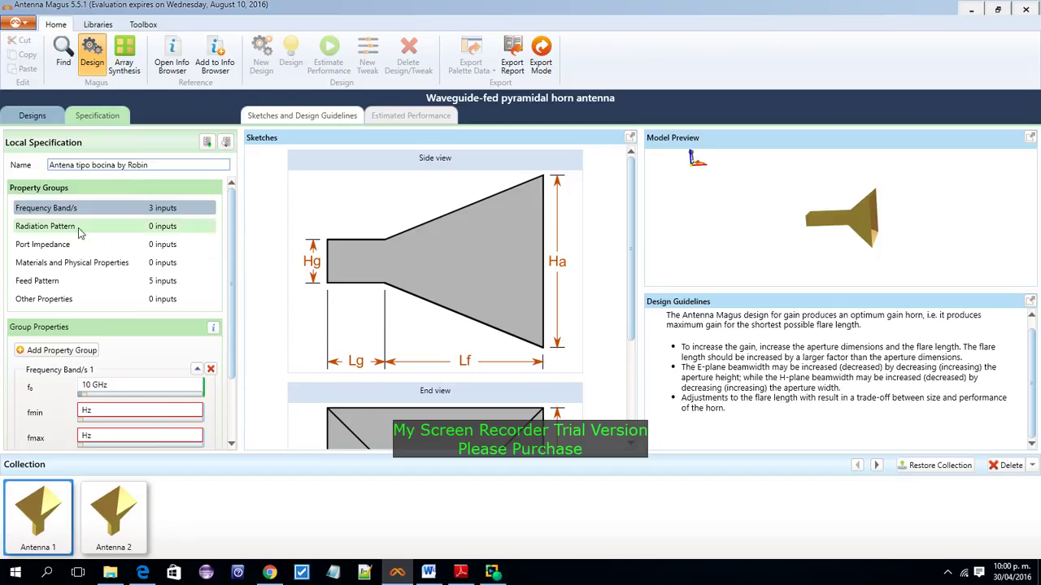
- Set the centre frequency f0 of the specification's first frequency band to 15 GHz
{"action": "scroll", "coordinate": [231, 314], "scroll_direction": "down", "scroll_amount": 2}
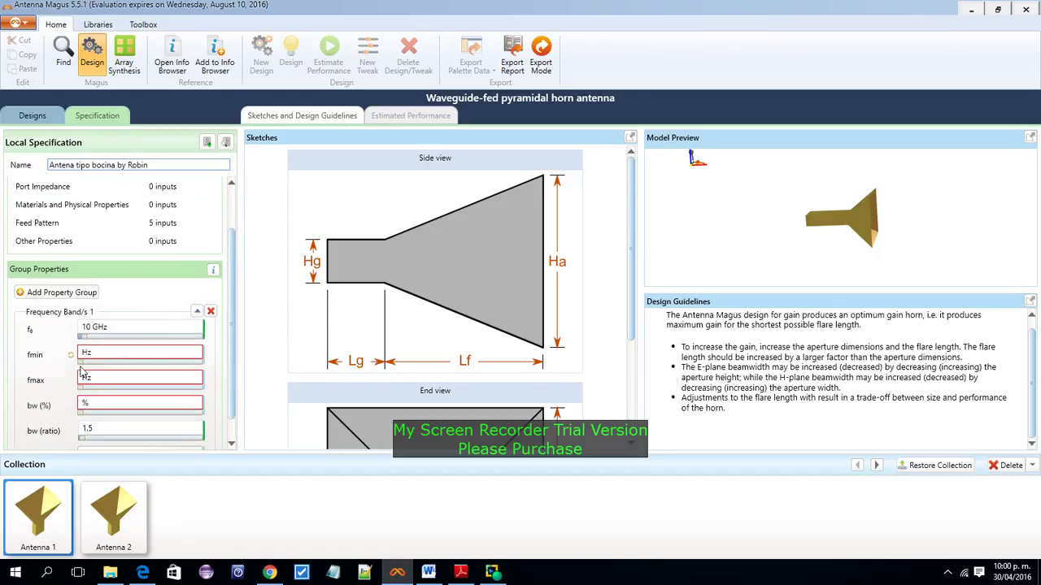
{"action": "left_click", "coordinate": [92, 336]}
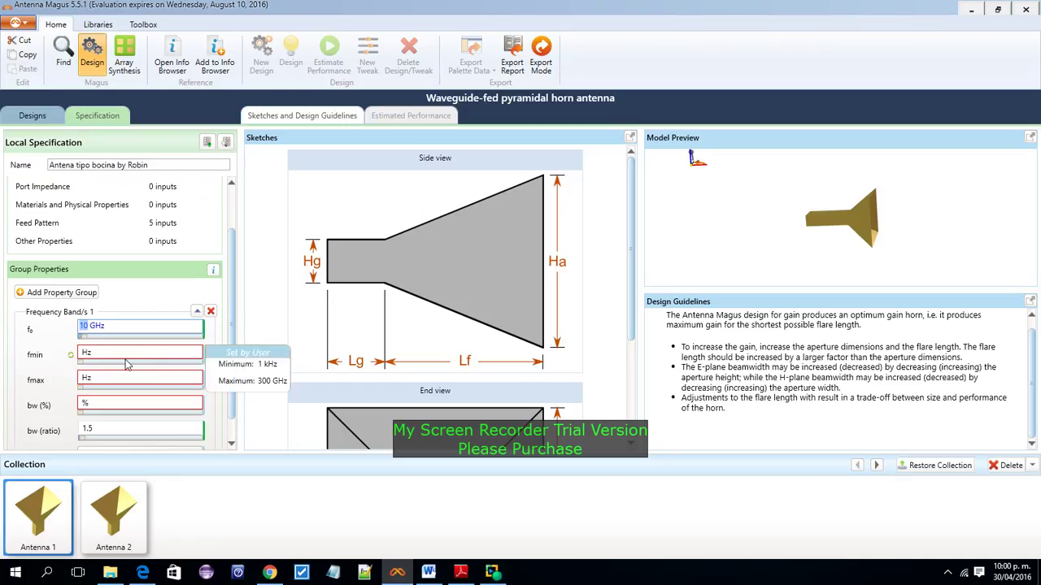
{"action": "type", "text": "15"}
- Set the specification's minimum frequency fmin to 12 GHz and its maximum frequency fmax to 18 GHz
{"action": "left_click", "coordinate": [100, 352]}
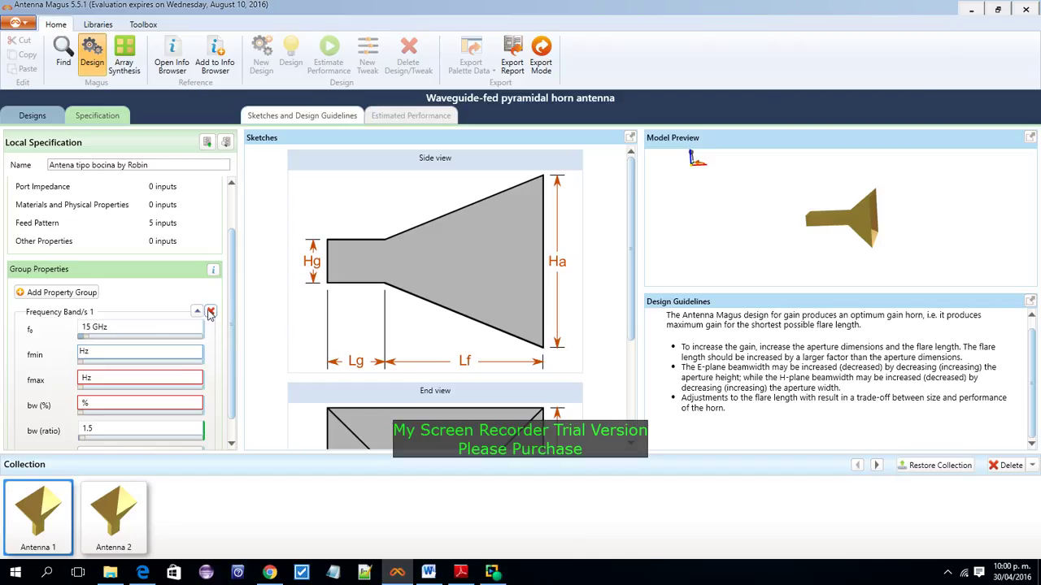
{"action": "scroll", "coordinate": [234, 317], "scroll_direction": "down", "scroll_amount": 1}
{"action": "scroll", "coordinate": [236, 292], "scroll_direction": "up", "scroll_amount": 4}
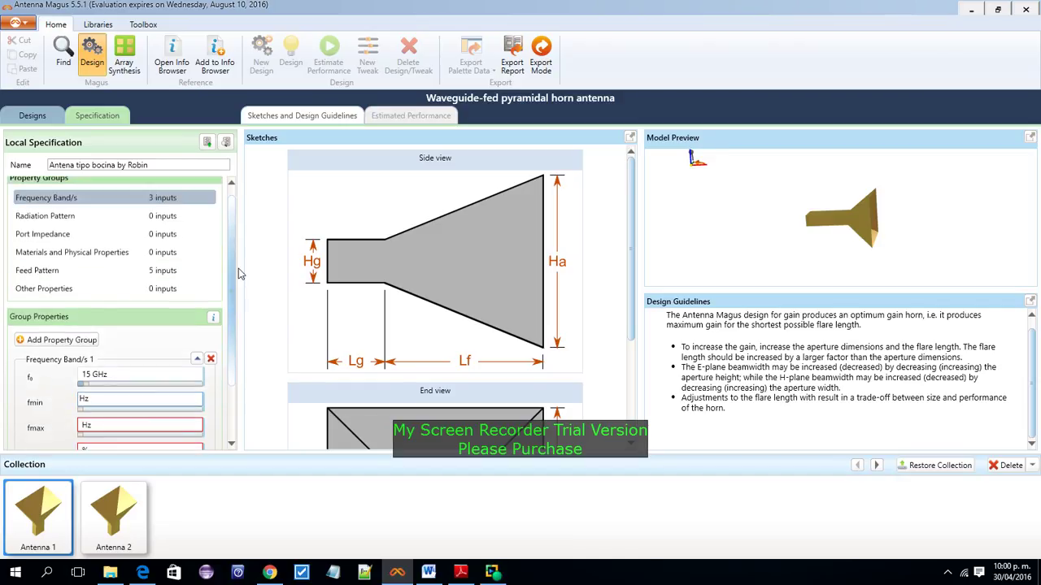
{"action": "scroll", "coordinate": [236, 309], "scroll_direction": "down", "scroll_amount": 4}
{"action": "scroll", "coordinate": [236, 319], "scroll_direction": "down", "scroll_amount": 1}
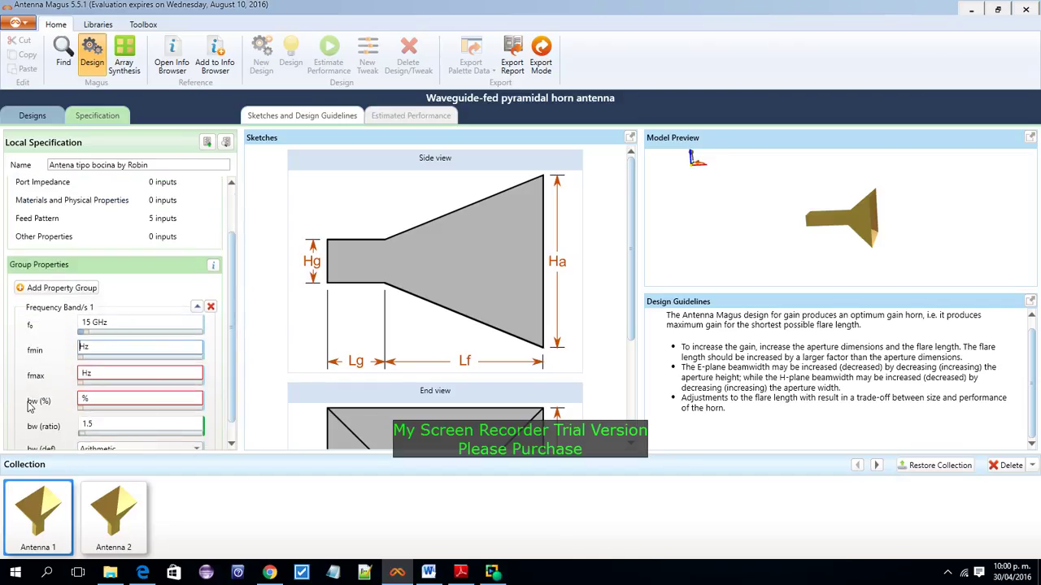
{"action": "type", "text": "12 G"}
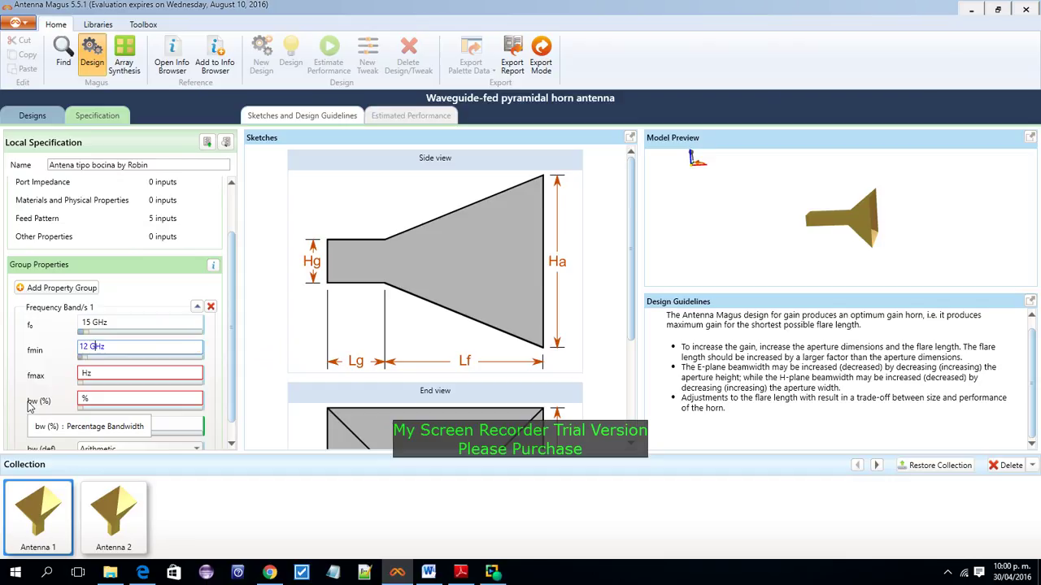
{"action": "key", "text": "Tab"}
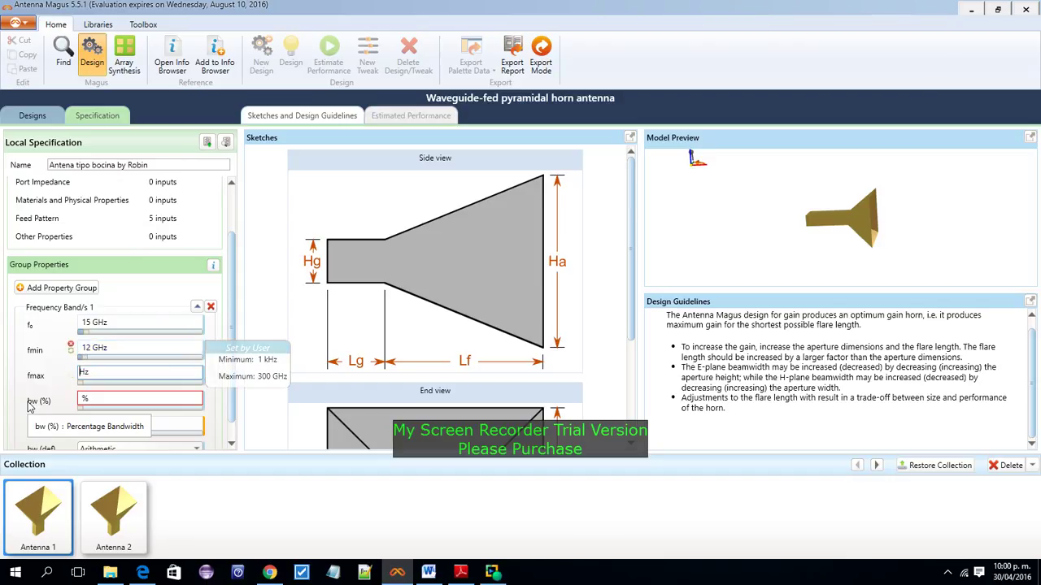
{"action": "type", "text": "18 "}
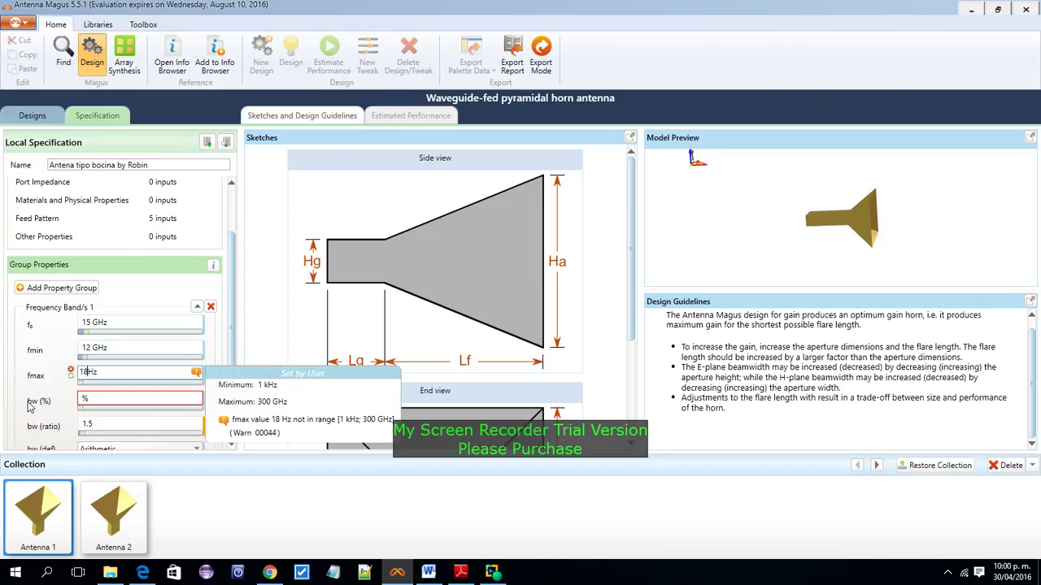
{"action": "type", "text": "G"}
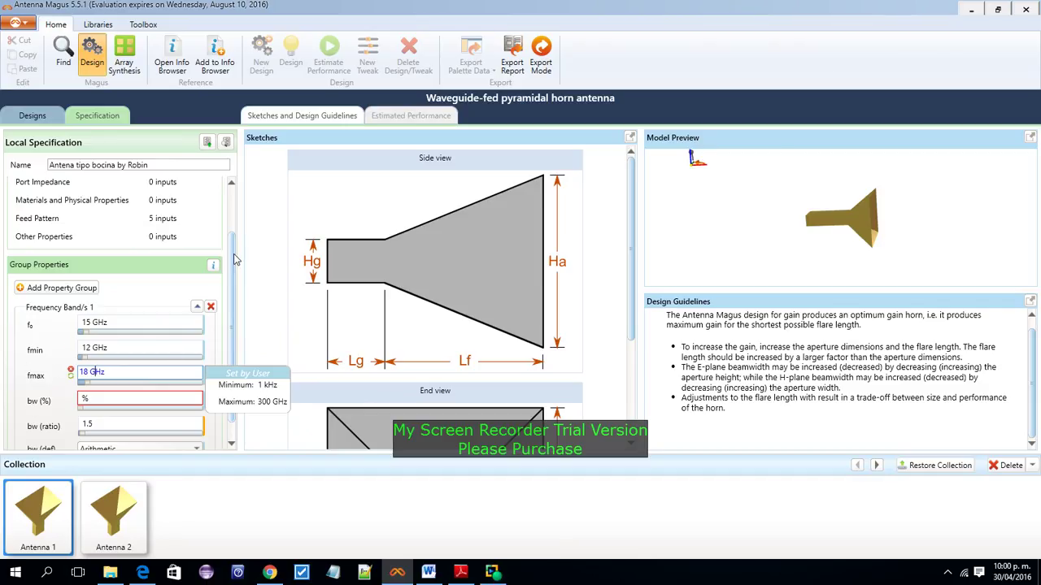
- Set the percentage bandwidth of the specification's first frequency band to 38 %
{"action": "scroll", "coordinate": [233, 282], "scroll_direction": "down", "scroll_amount": 1}
{"action": "left_click_drag", "start_coordinate": [232, 282], "coordinate": [238, 305]}
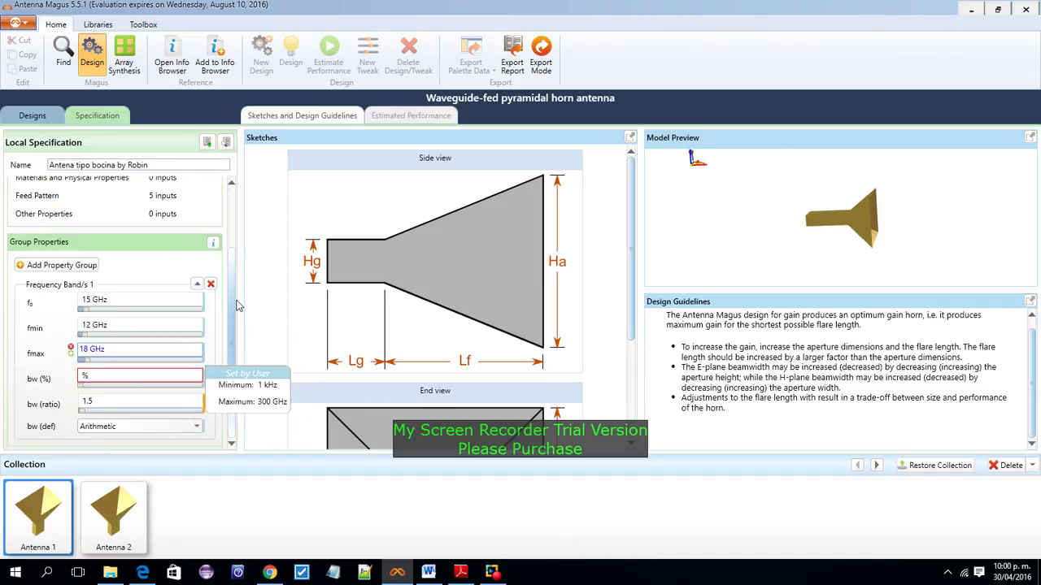
{"action": "left_click", "coordinate": [119, 378]}
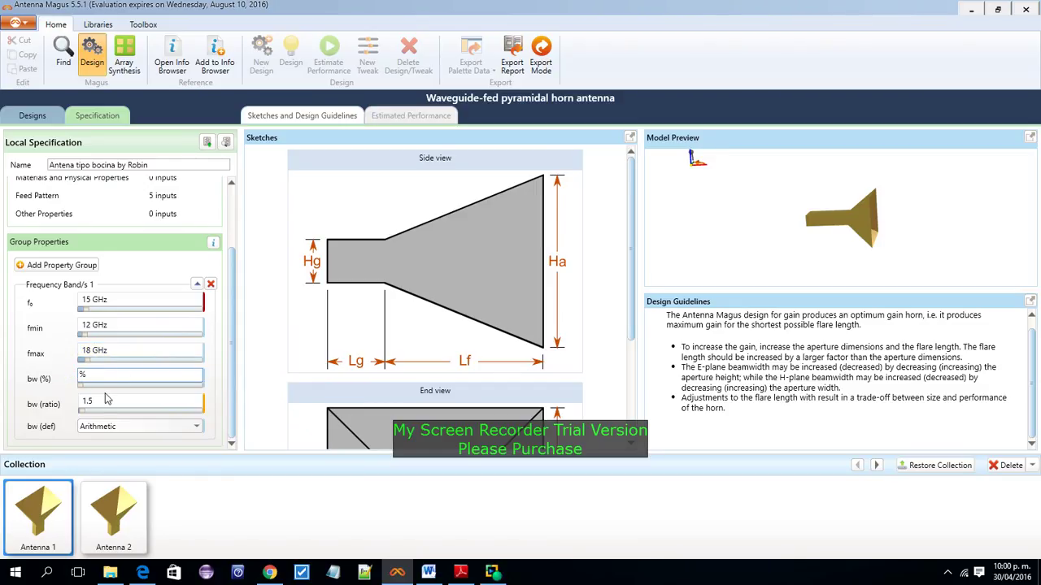
{"action": "type", "text": "38"}
{"action": "key", "text": "Return"}
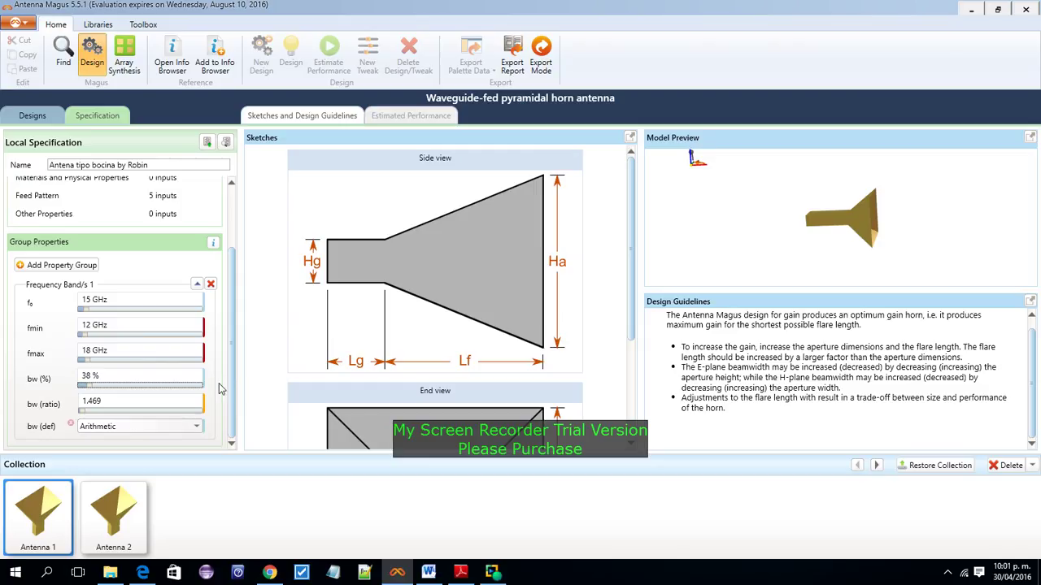
- Review the specification's property groups and frequency band values, and examine the horn model from a slightly different angle
{"action": "scroll", "coordinate": [235, 396], "scroll_direction": "up", "scroll_amount": 3}
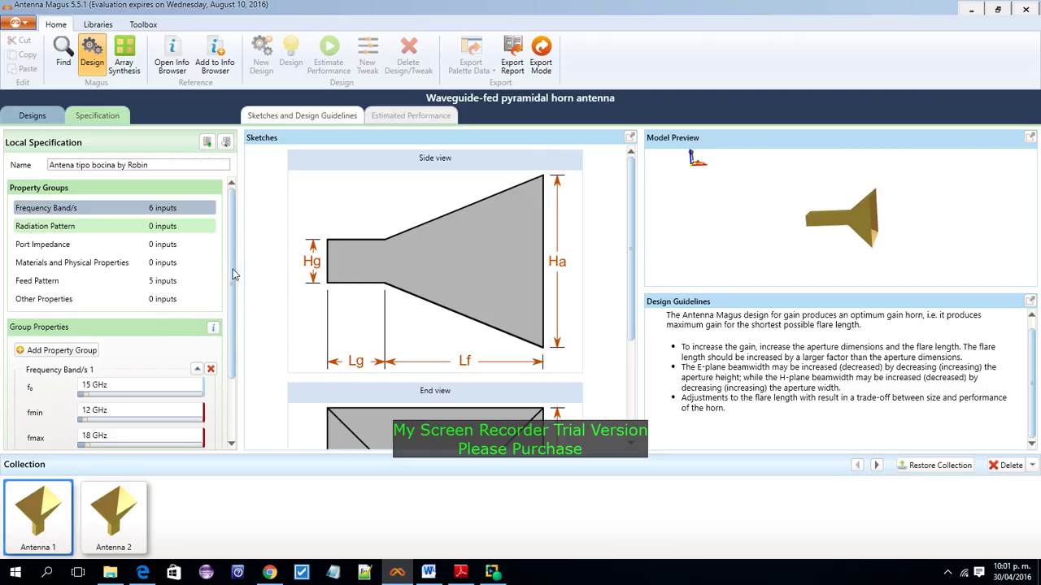
{"action": "left_click_drag", "start_coordinate": [231, 247], "coordinate": [233, 206]}
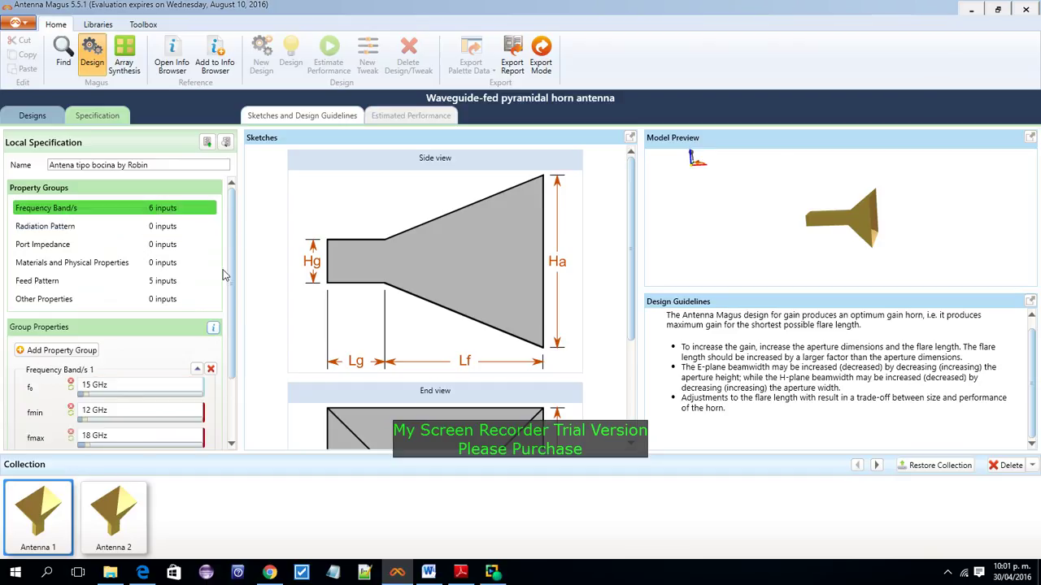
{"action": "scroll", "coordinate": [230, 257], "scroll_direction": "down", "scroll_amount": 1}
{"action": "left_click_drag", "start_coordinate": [230, 257], "coordinate": [229, 309]}
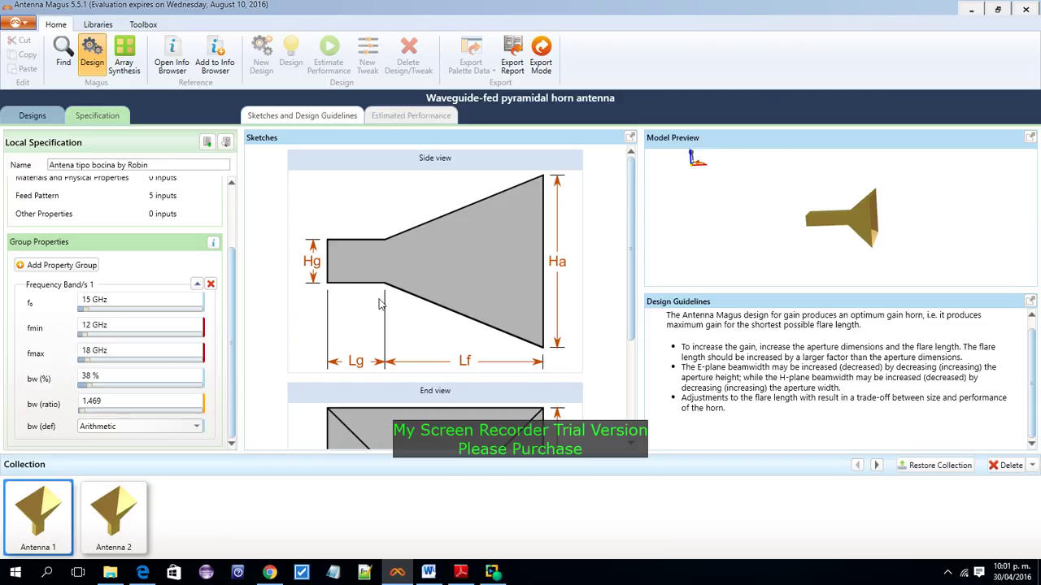
{"action": "left_click_drag", "start_coordinate": [230, 344], "coordinate": [234, 334]}
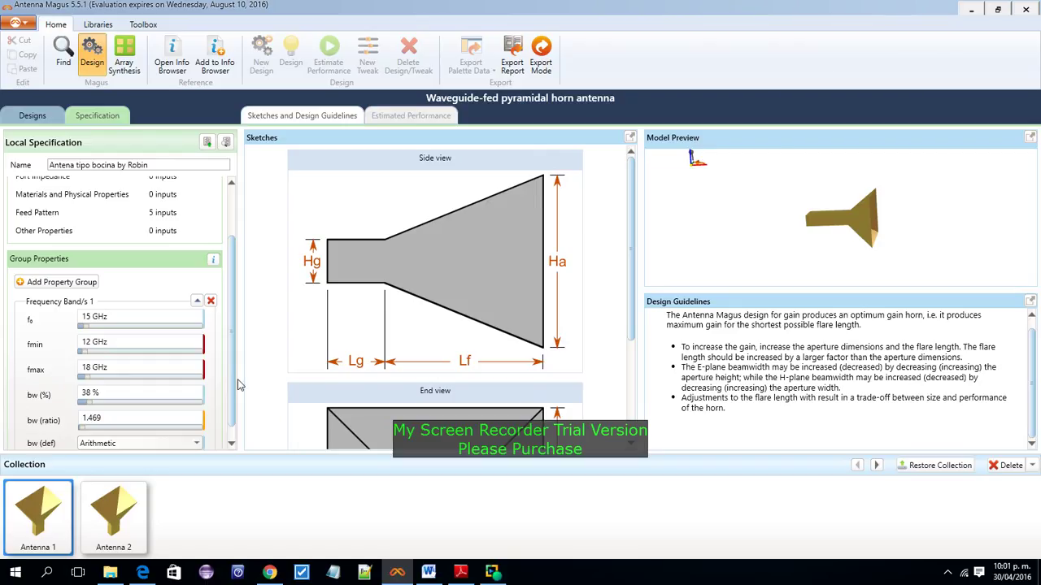
{"action": "scroll", "coordinate": [233, 350], "scroll_direction": "up", "scroll_amount": 3}
{"action": "scroll", "coordinate": [241, 325], "scroll_direction": "down", "scroll_amount": 2}
{"action": "scroll", "coordinate": [239, 310], "scroll_direction": "up", "scroll_amount": 2}
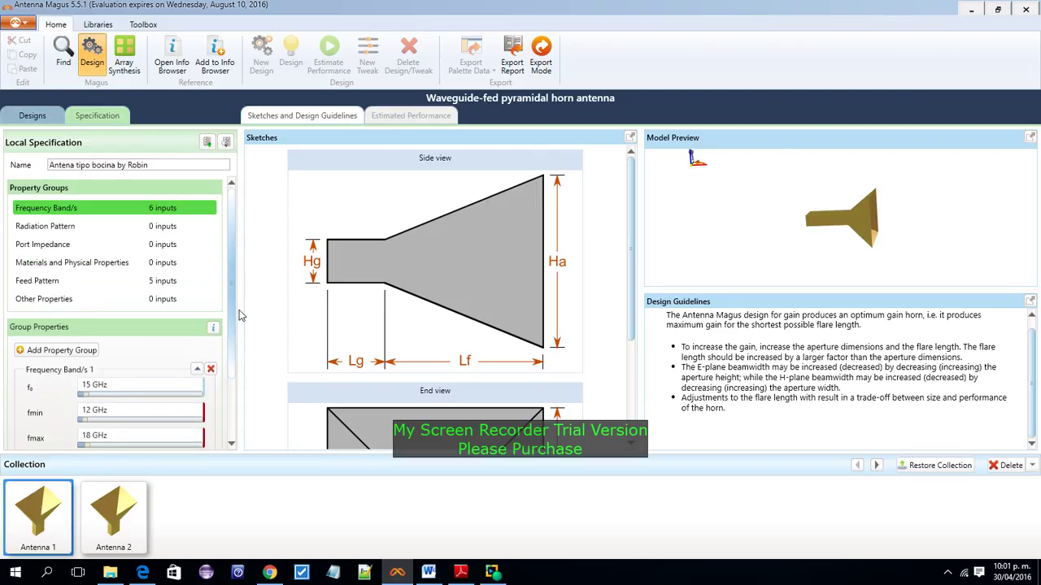
{"action": "scroll", "coordinate": [239, 310], "scroll_direction": "down", "scroll_amount": 2}
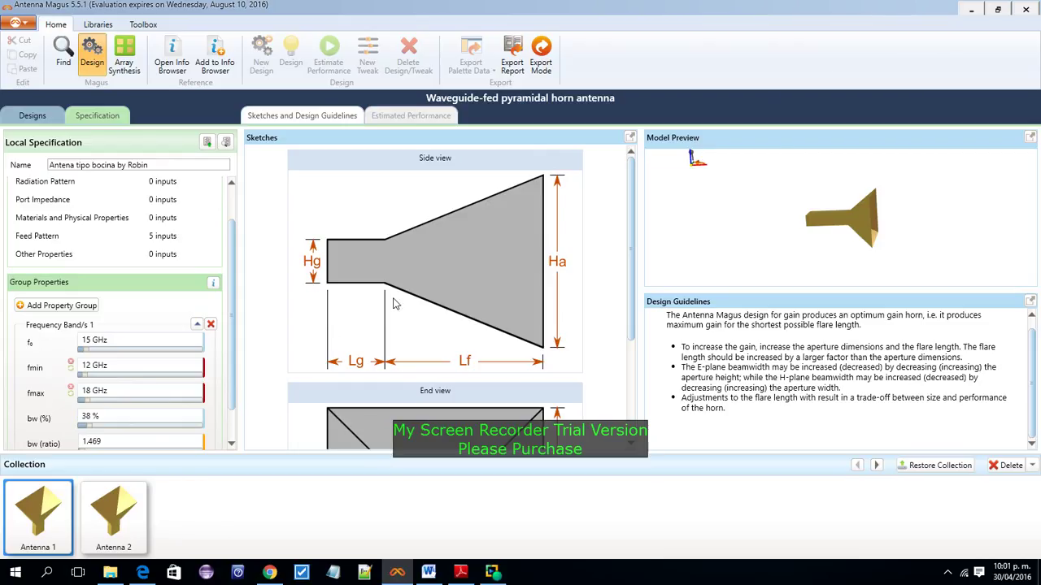
{"action": "mouse_move", "coordinate": [394, 297]}
{"action": "mouse_move", "coordinate": [1017, 241]}
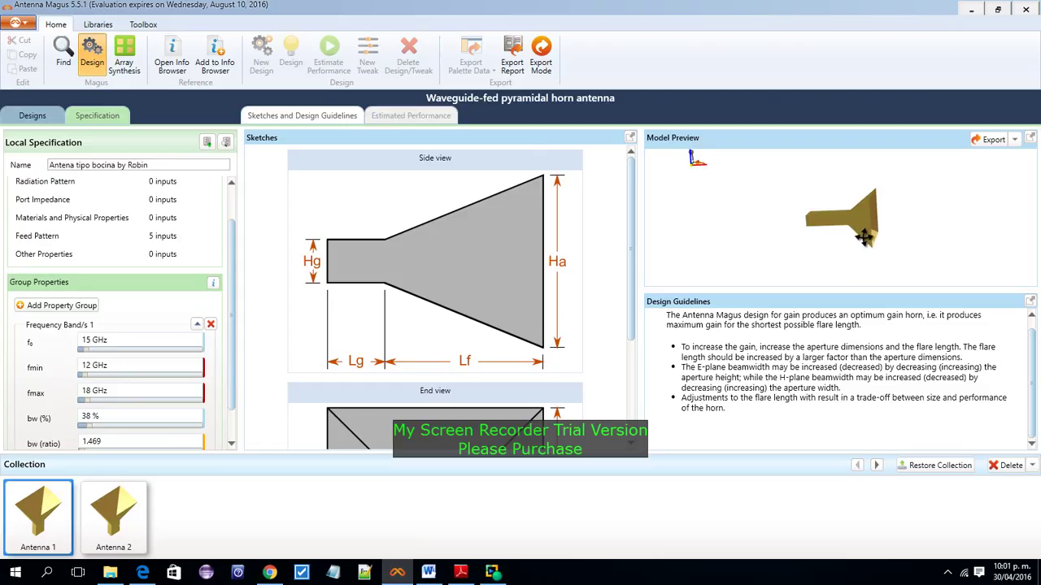
{"action": "mouse_move", "coordinate": [859, 246]}
{"action": "left_mouse_down"}
{"action": "mouse_move", "coordinate": [786, 255]}
{"action": "mouse_move", "coordinate": [837, 272]}
{"action": "mouse_move", "coordinate": [850, 238]}
{"action": "mouse_move", "coordinate": [854, 257]}
{"action": "left_mouse_up"}
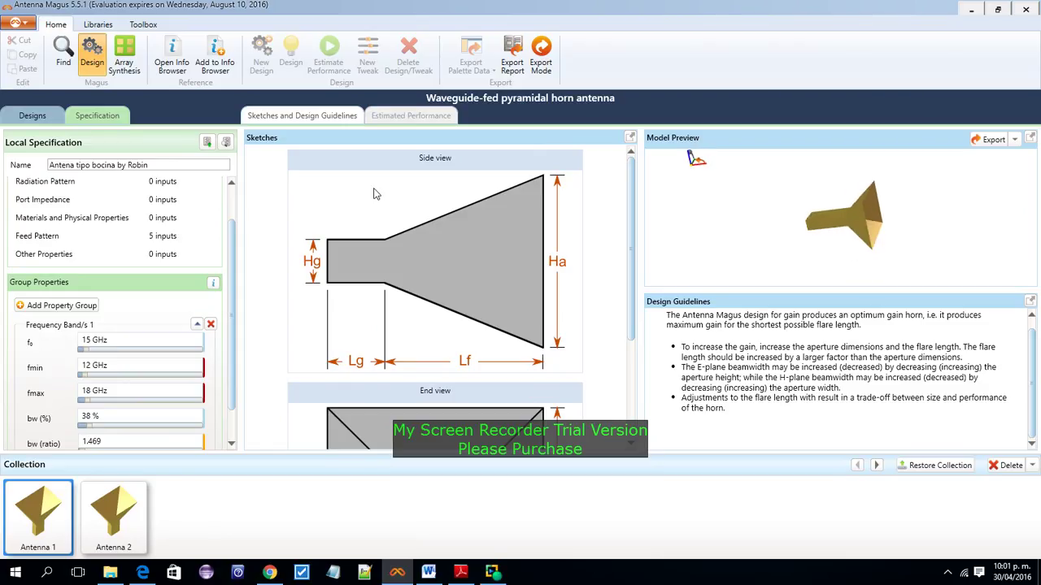
{"action": "scroll", "coordinate": [231, 255], "scroll_direction": "down", "scroll_amount": 1}
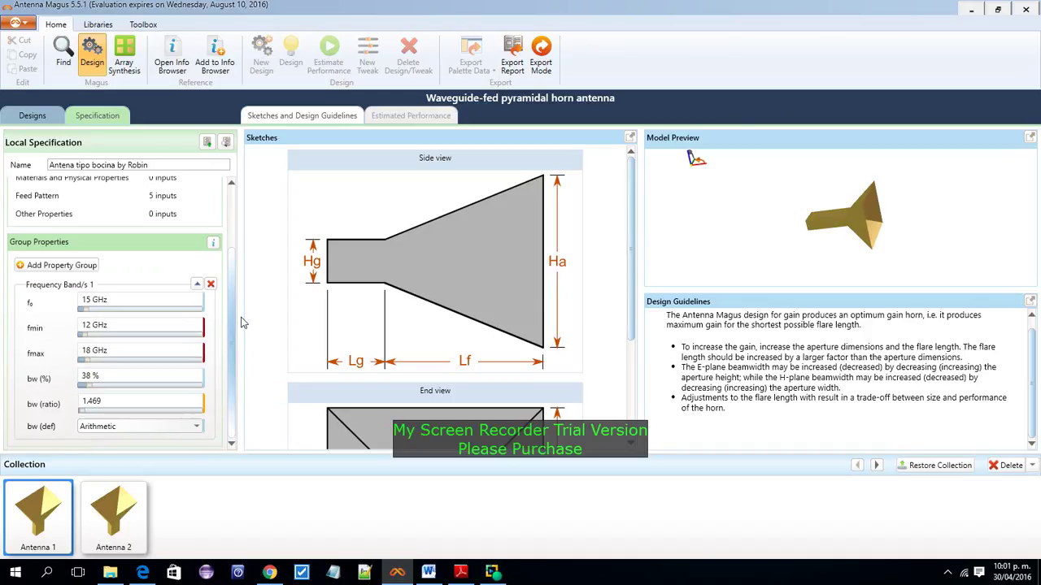
- Set the Fbw V value in the specification's Feed Pattern group to 0°
{"action": "scroll", "coordinate": [232, 268], "scroll_direction": "up", "scroll_amount": 3}
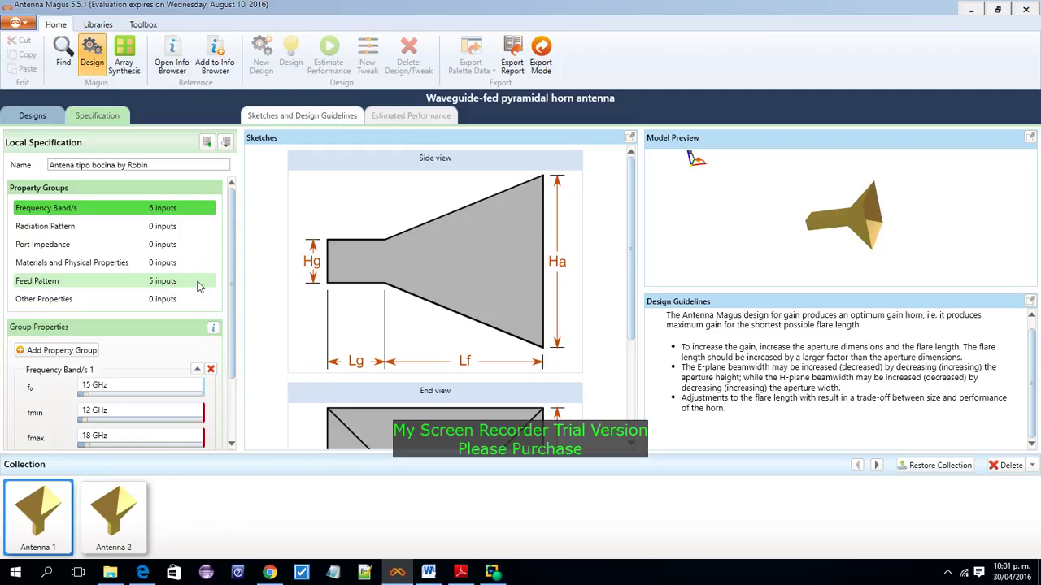
{"action": "left_click", "coordinate": [148, 286]}
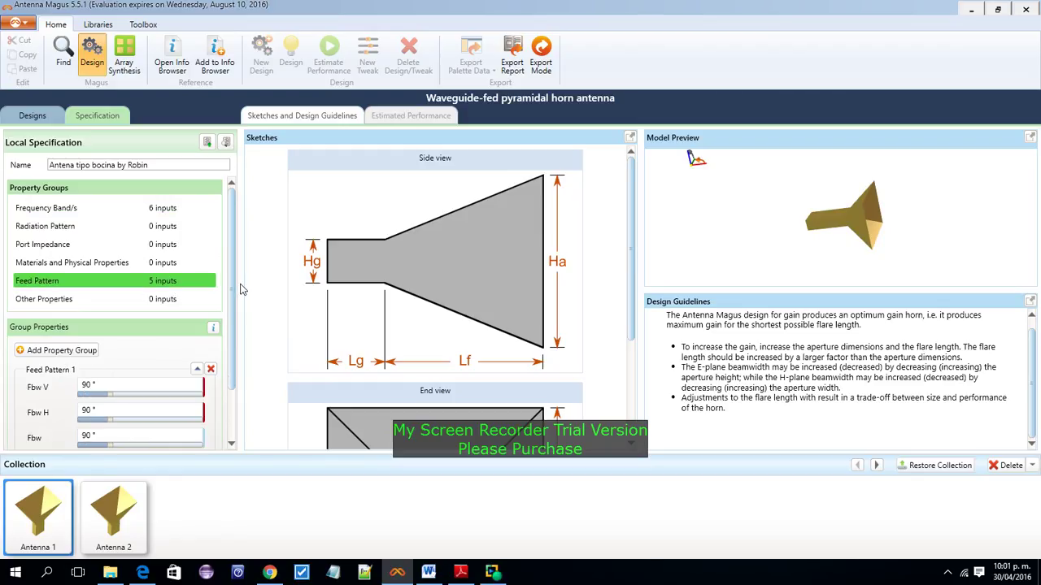
{"action": "left_click_drag", "start_coordinate": [231, 284], "coordinate": [231, 334]}
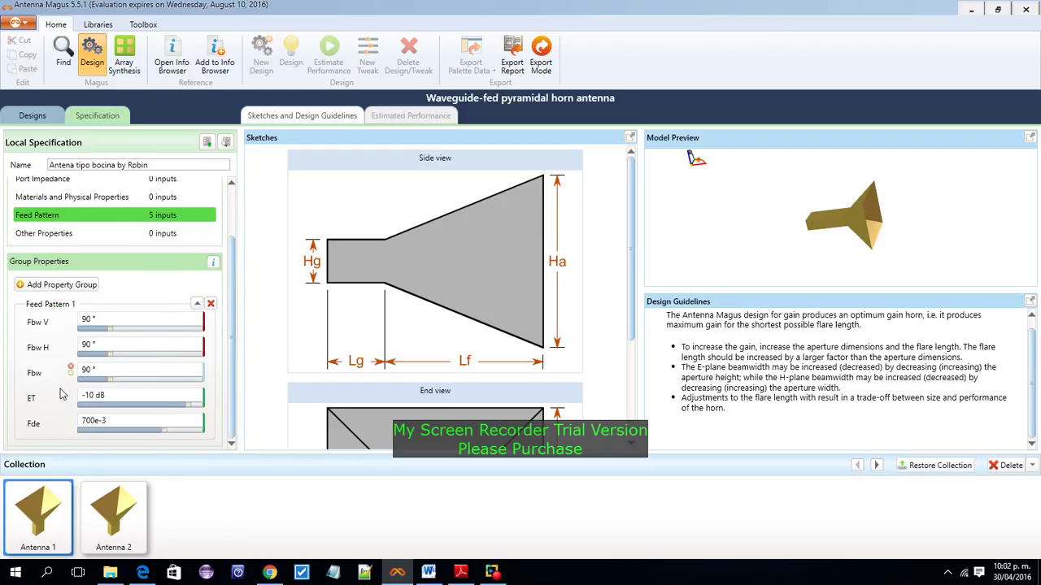
{"action": "left_click", "coordinate": [88, 319]}
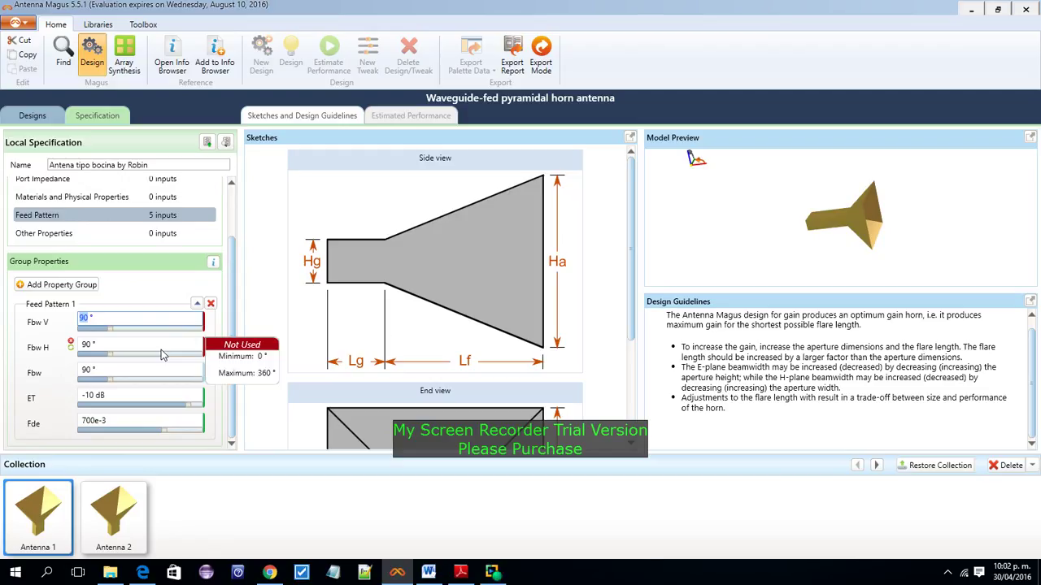
{"action": "type", "text": "0"}
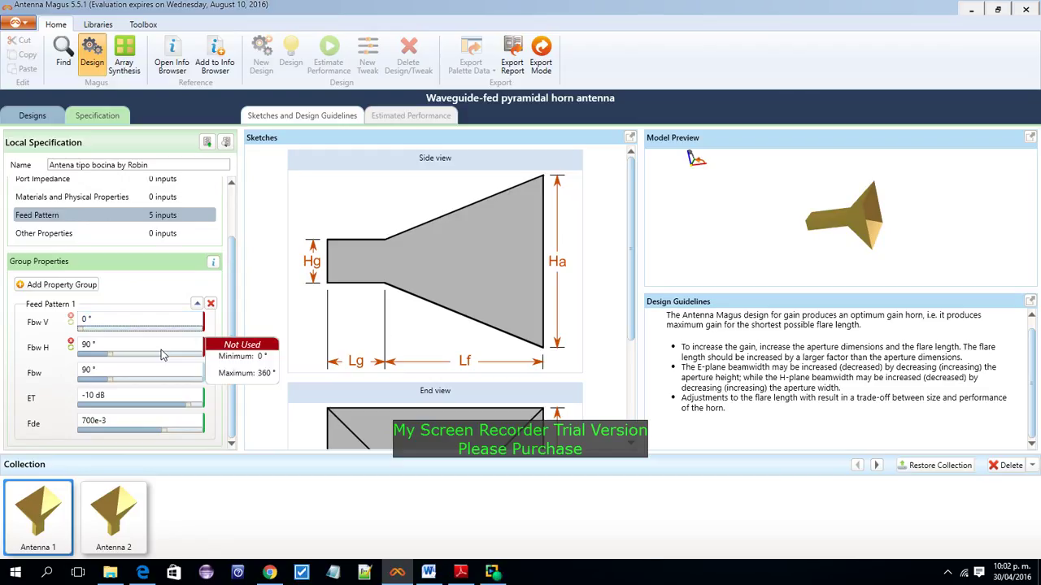
- Set both the Fbw H and Fbw values in the specification's Feed Pattern group to 0°
{"action": "left_click", "coordinate": [161, 350]}
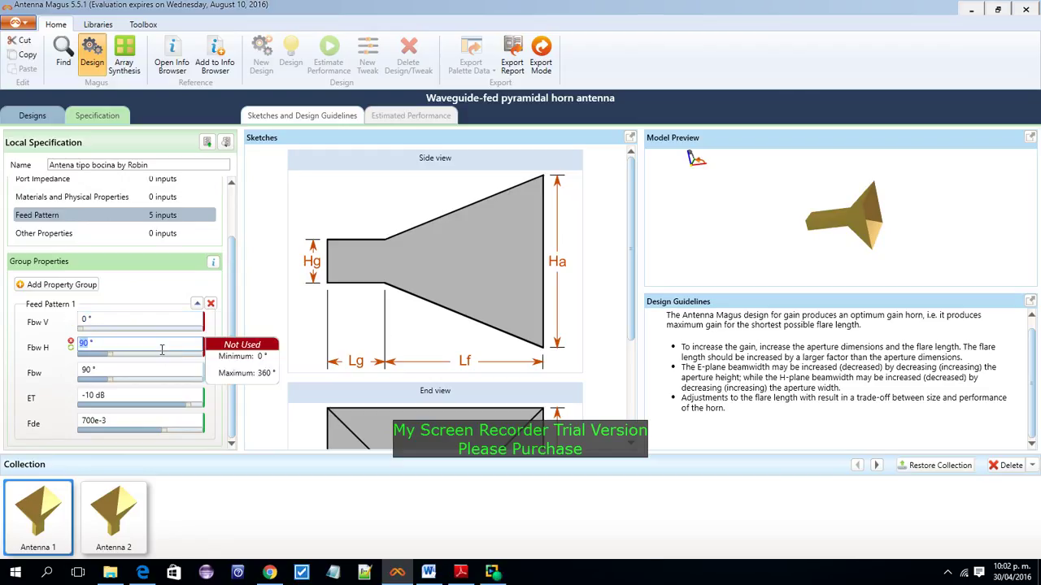
{"action": "type", "text": "0"}
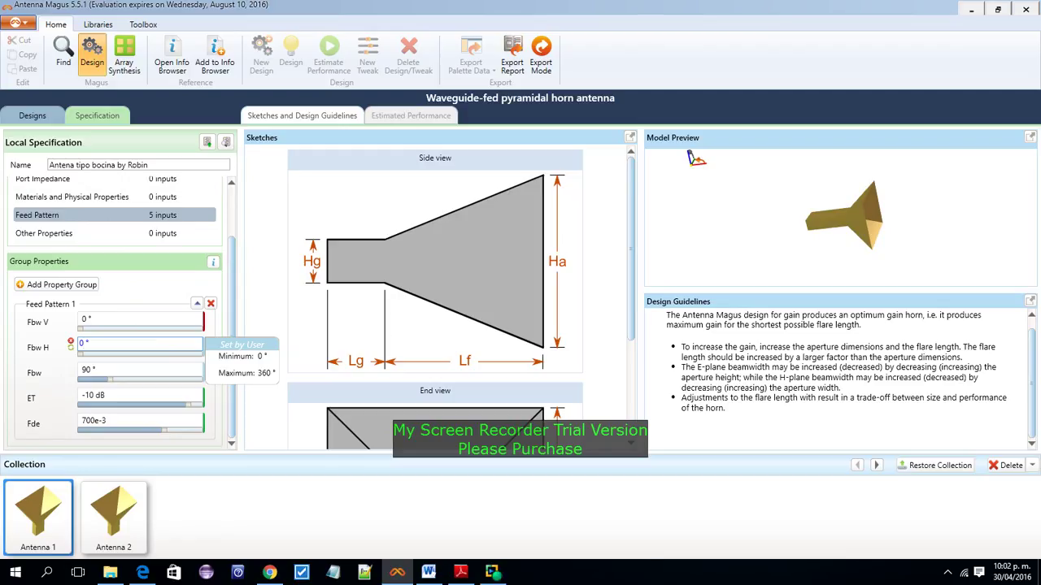
{"action": "left_click", "coordinate": [9, 432]}
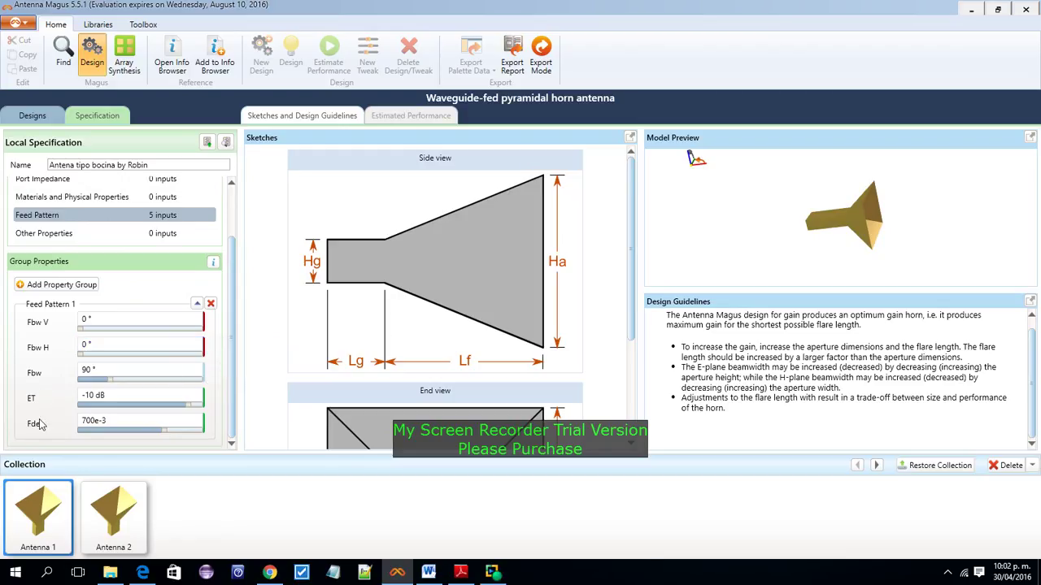
{"action": "left_click", "coordinate": [80, 373]}
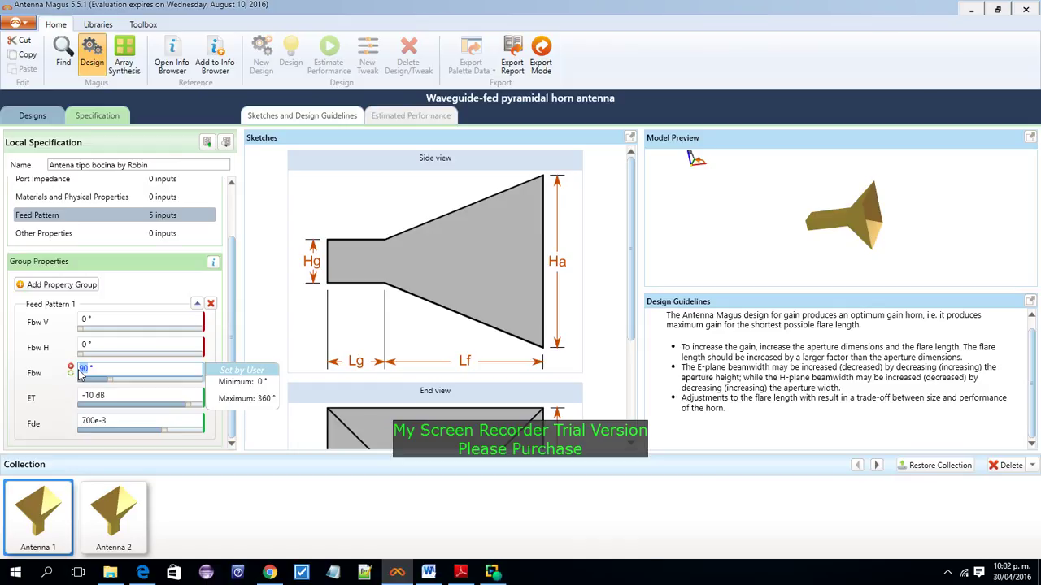
{"action": "type", "text": "0"}
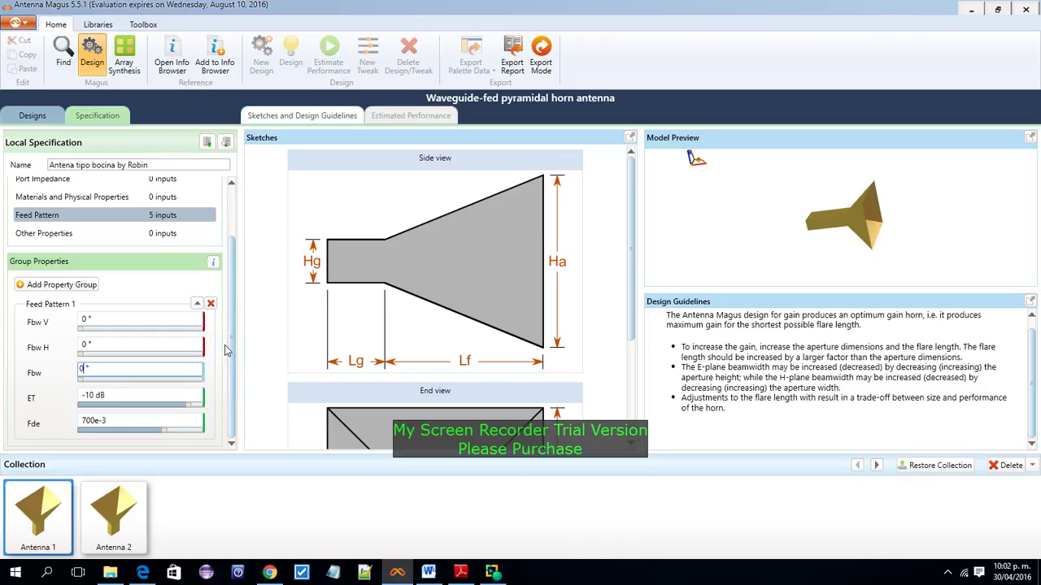
{"action": "left_click", "coordinate": [236, 366]}
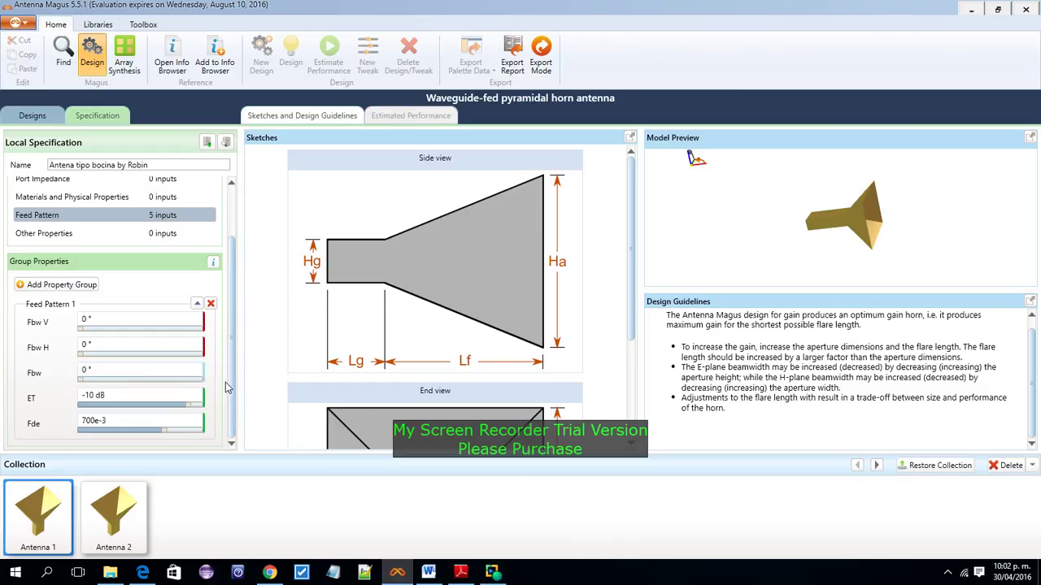
- Review the specification's Other Properties, Feed Pattern, and Materials and Physical Properties groups, and examine the horn's end view sketch
{"action": "scroll", "coordinate": [230, 407], "scroll_direction": "up", "scroll_amount": 1}
{"action": "scroll", "coordinate": [229, 411], "scroll_direction": "down", "scroll_amount": 1}
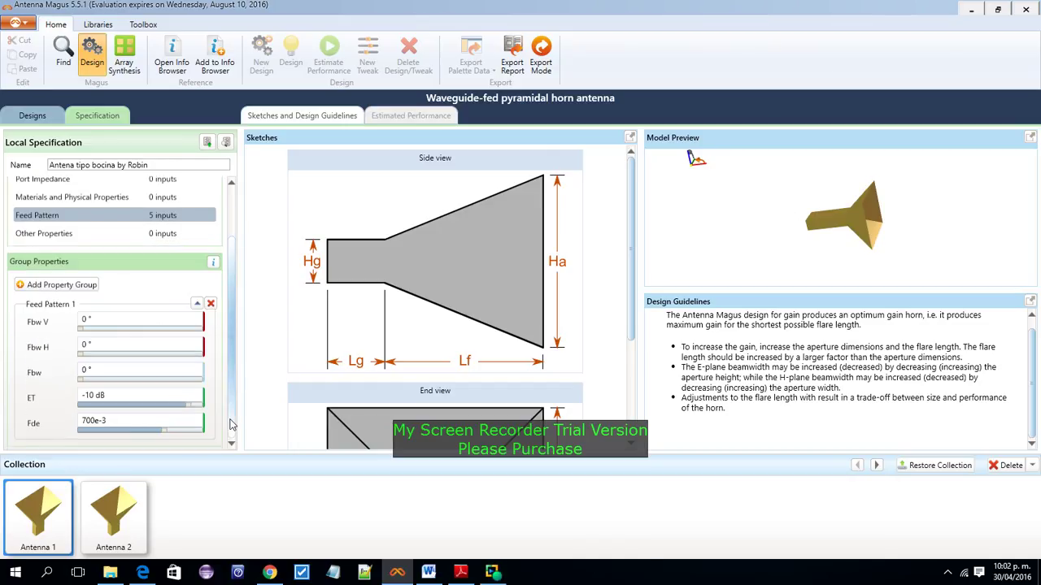
{"action": "scroll", "coordinate": [228, 412], "scroll_direction": "up", "scroll_amount": 2}
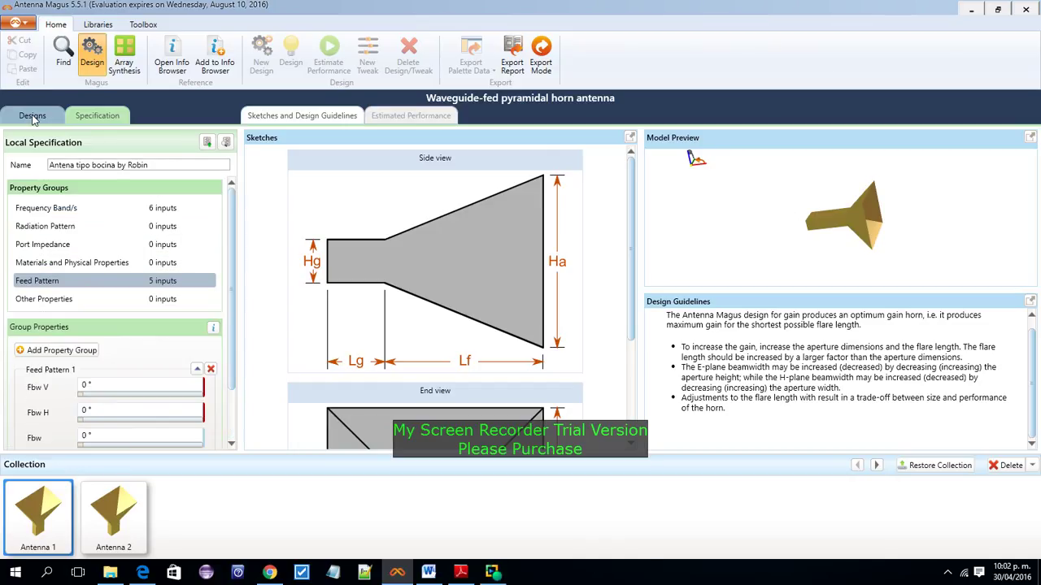
{"action": "left_click", "coordinate": [128, 299]}
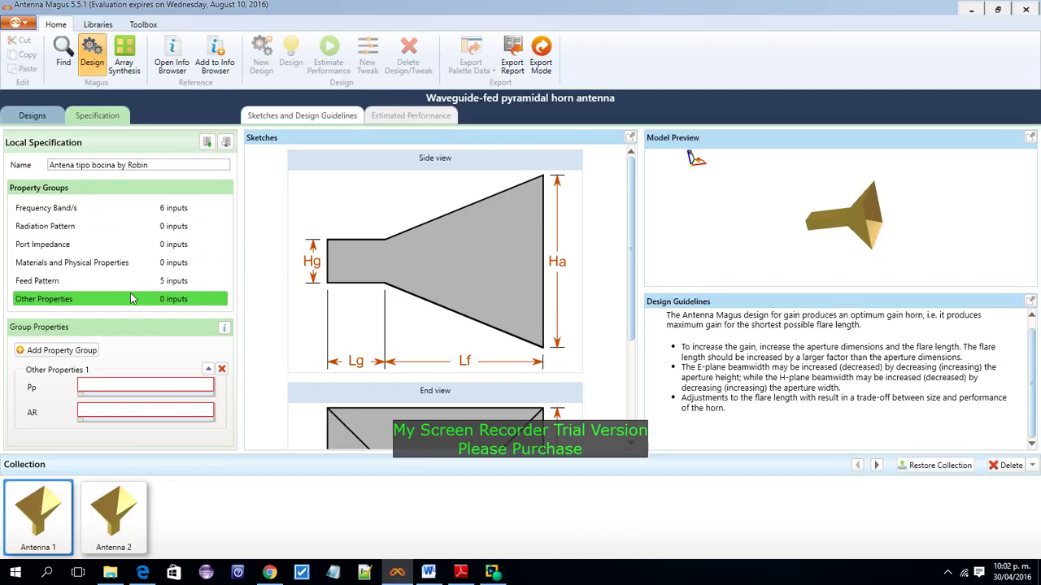
{"action": "left_click", "coordinate": [87, 273]}
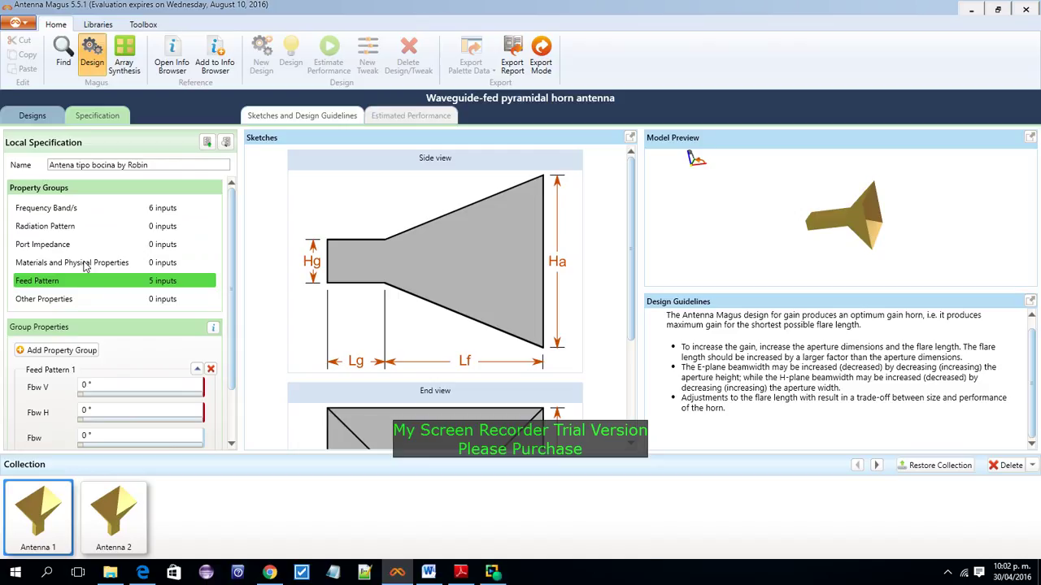
{"action": "left_click", "coordinate": [87, 262]}
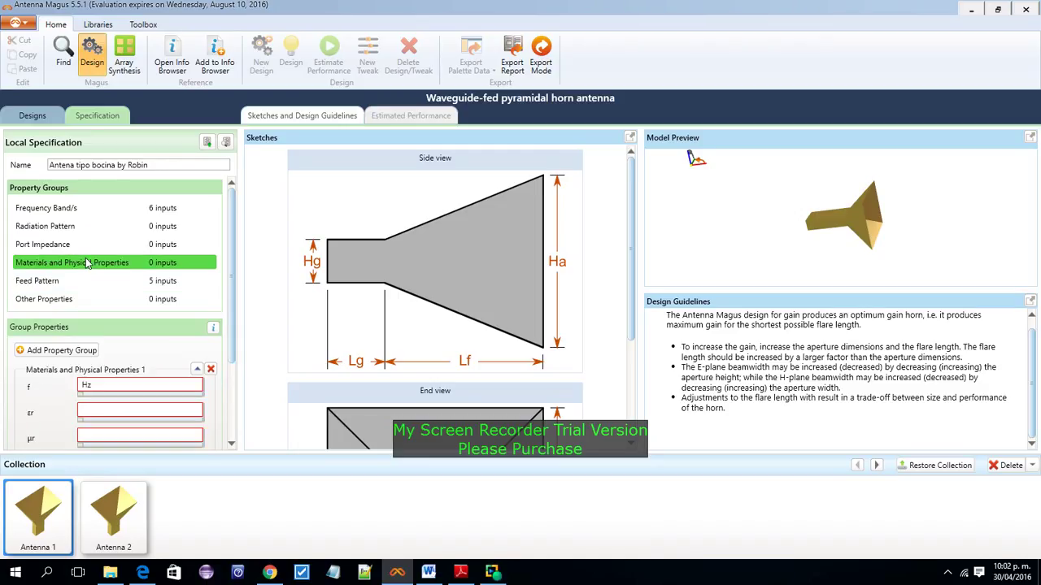
{"action": "left_click", "coordinate": [630, 352]}
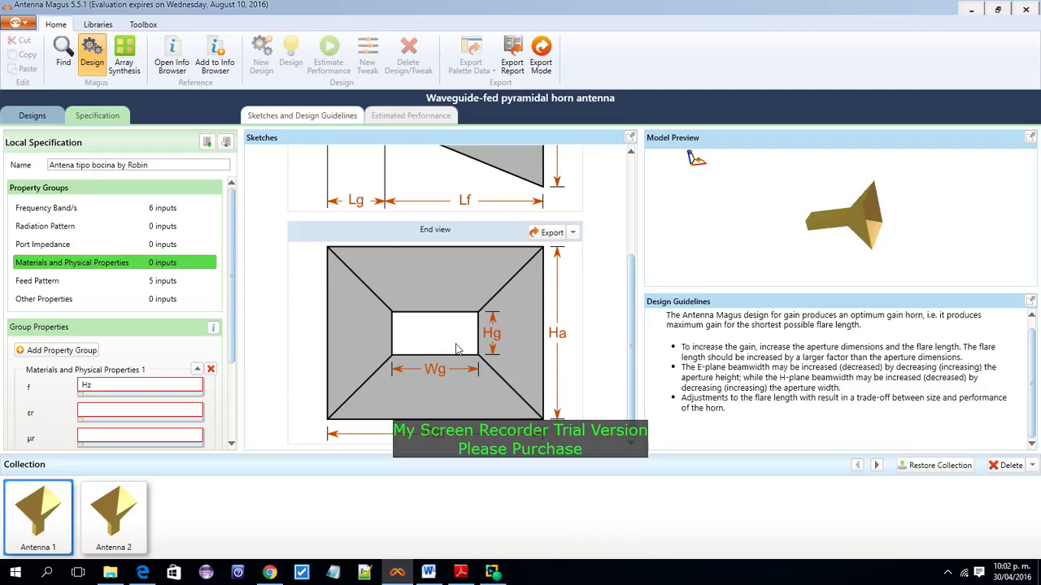
{"action": "left_click", "coordinate": [436, 327]}
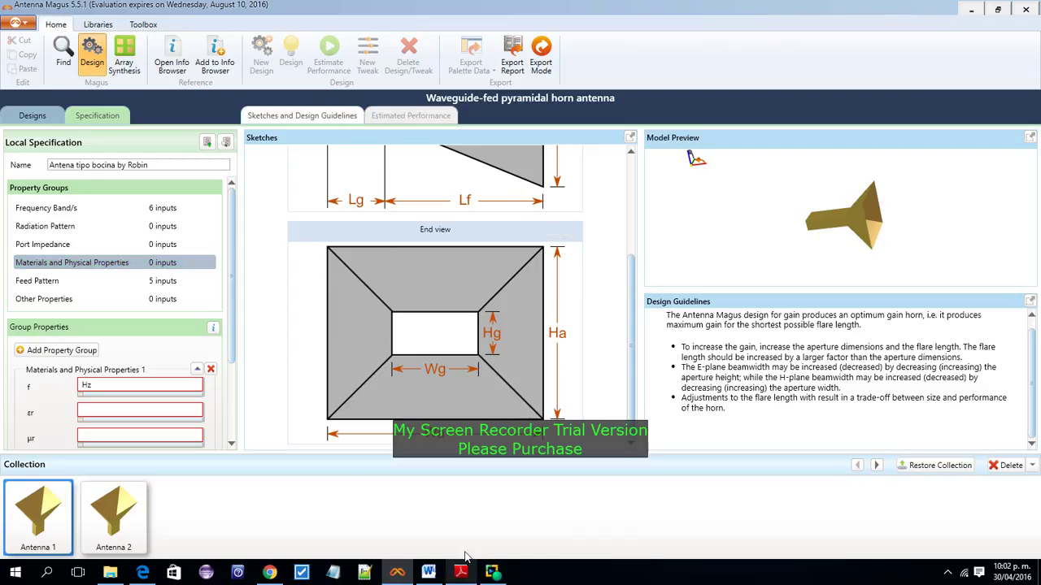
{"action": "left_click_drag", "start_coordinate": [232, 297], "coordinate": [232, 233]}
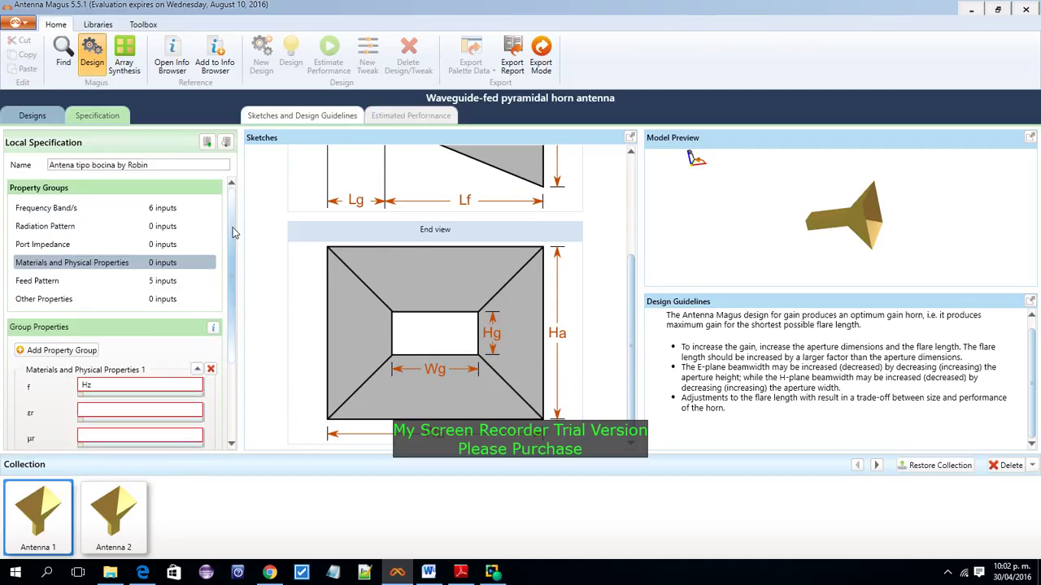